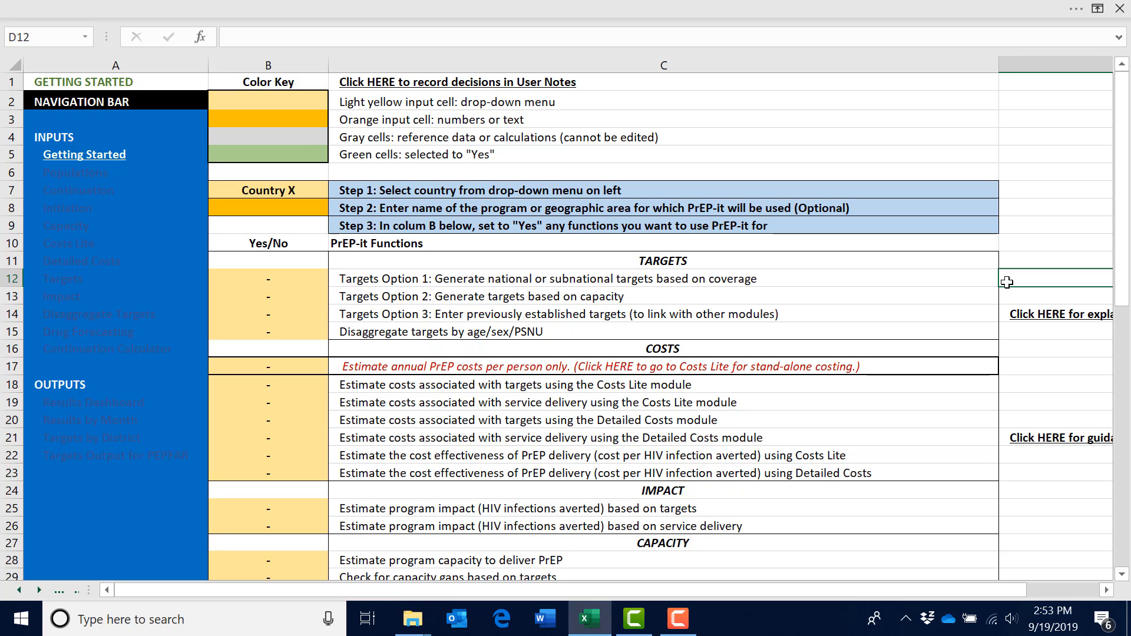
Set Targets Option 3, entering previously established targets, to Yes in cell B14 of the Getting Started sheet
{"action": "left_click", "coordinate": [324, 314]}
{"action": "left_click", "coordinate": [336, 314]}
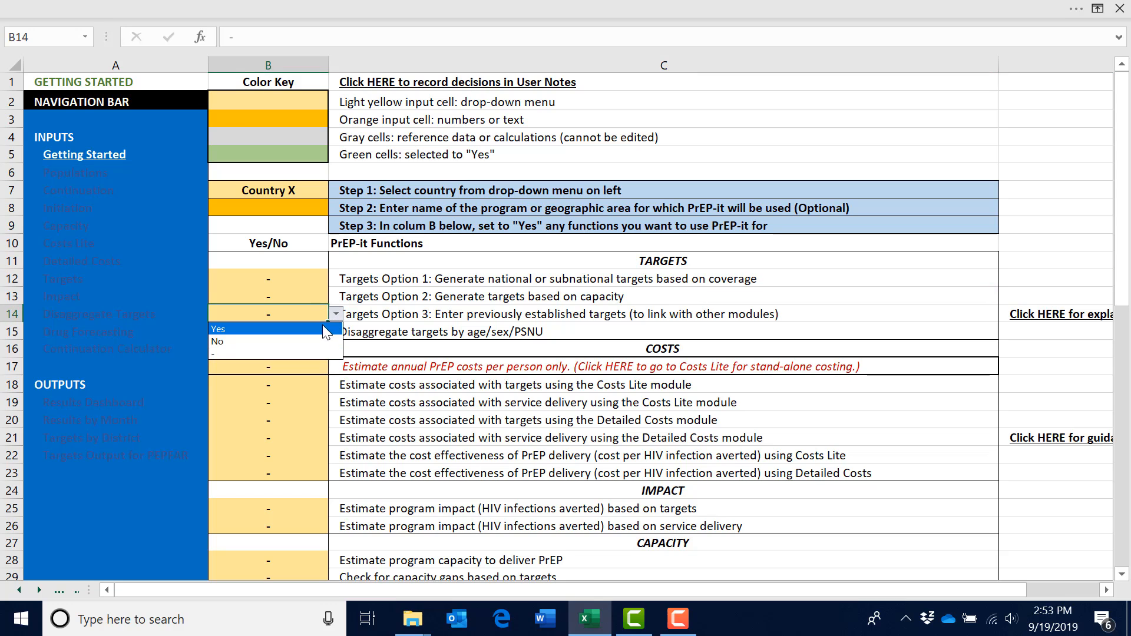
{"action": "left_click", "coordinate": [323, 326]}
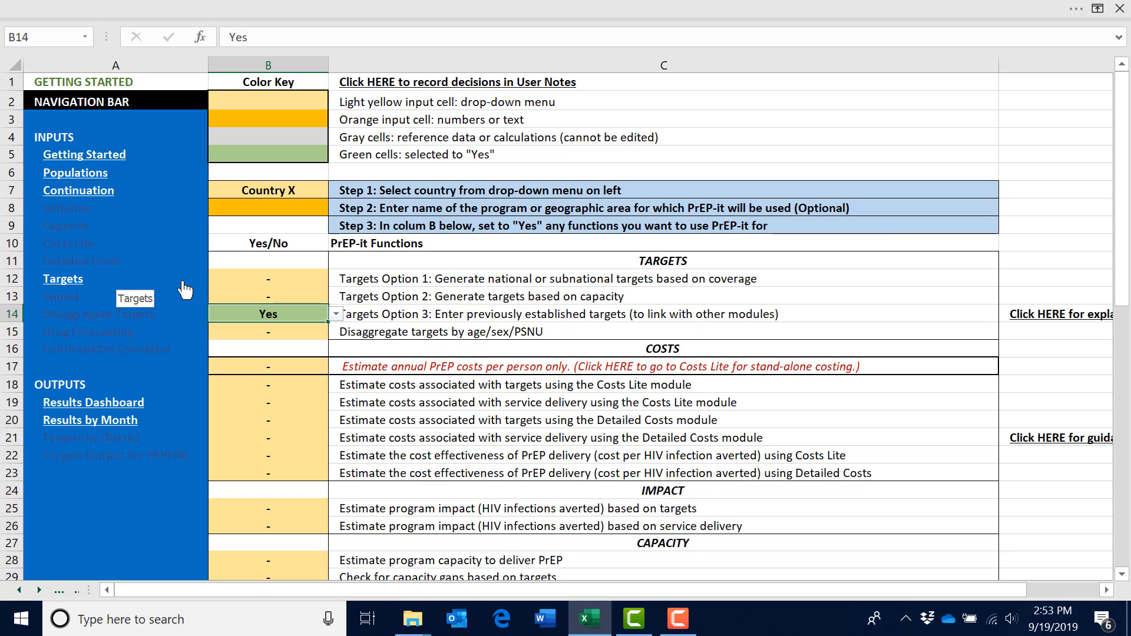
Go to the Populations sheet and choose "-" for the priority population in cell B5
{"action": "left_click", "coordinate": [87, 173]}
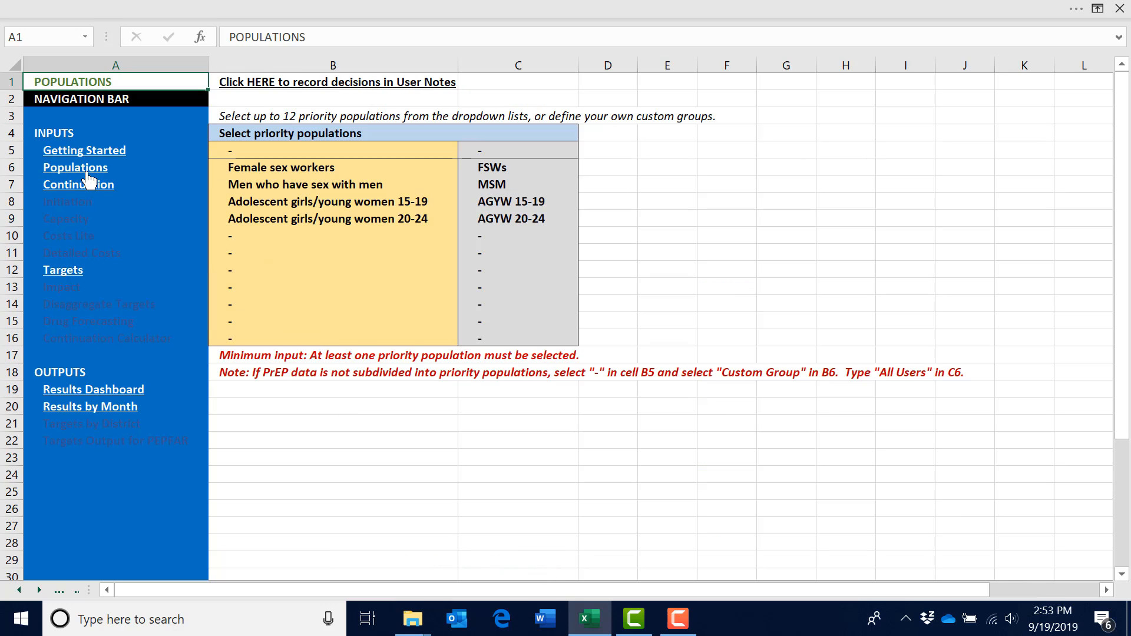
{"action": "left_click", "coordinate": [297, 469]}
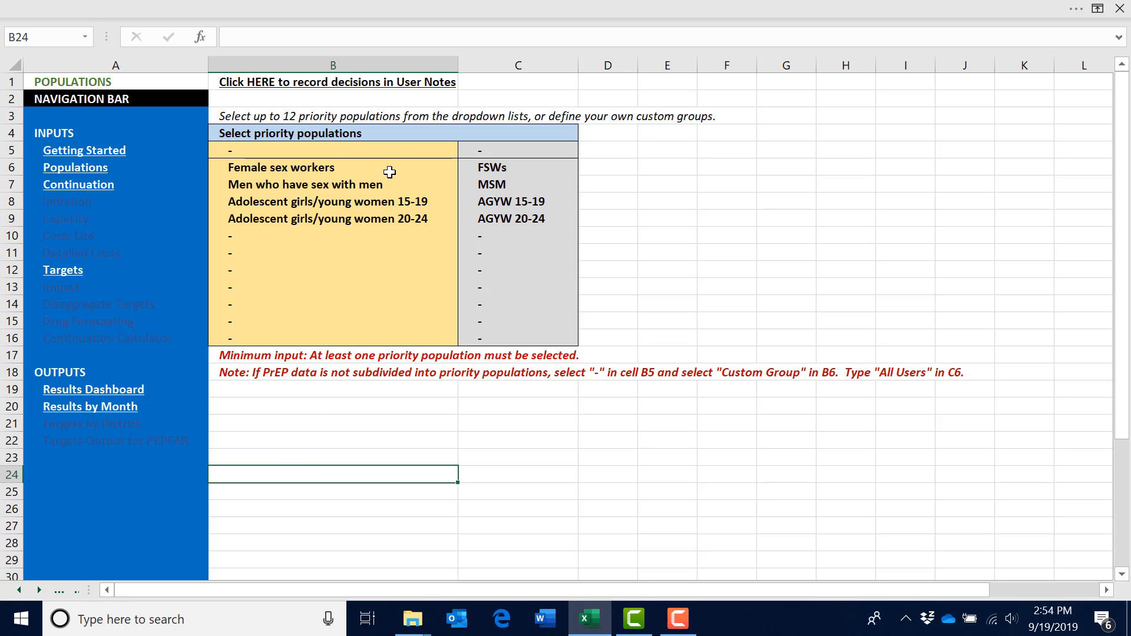
{"action": "left_click", "coordinate": [436, 152]}
{"action": "left_click", "coordinate": [465, 151]}
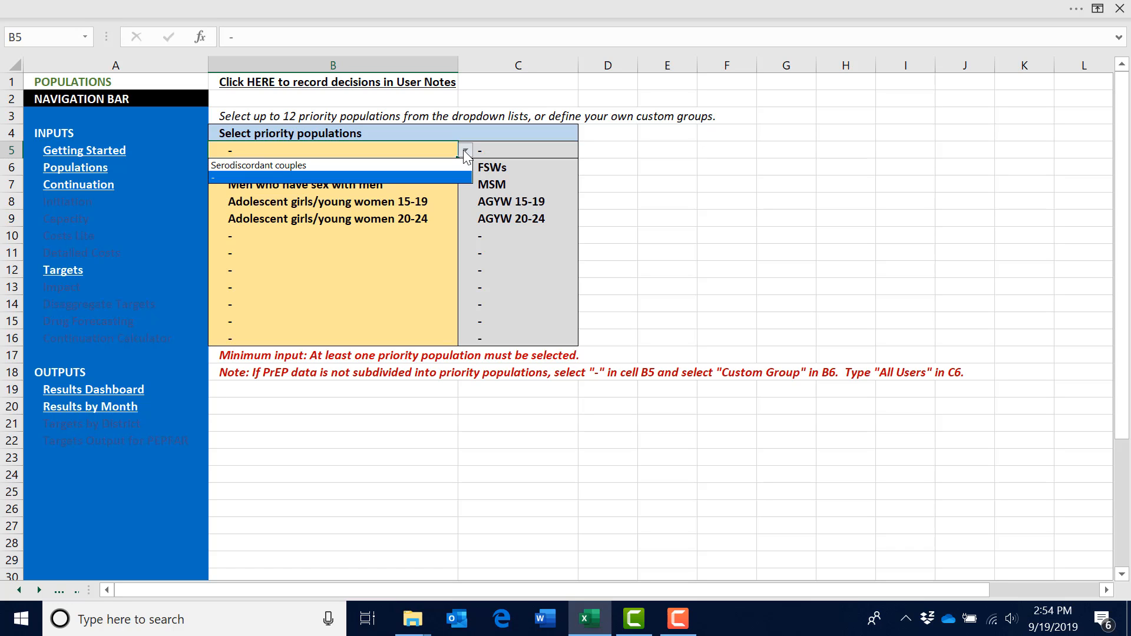
{"action": "left_click", "coordinate": [440, 178]}
{"action": "left_click", "coordinate": [429, 406]}
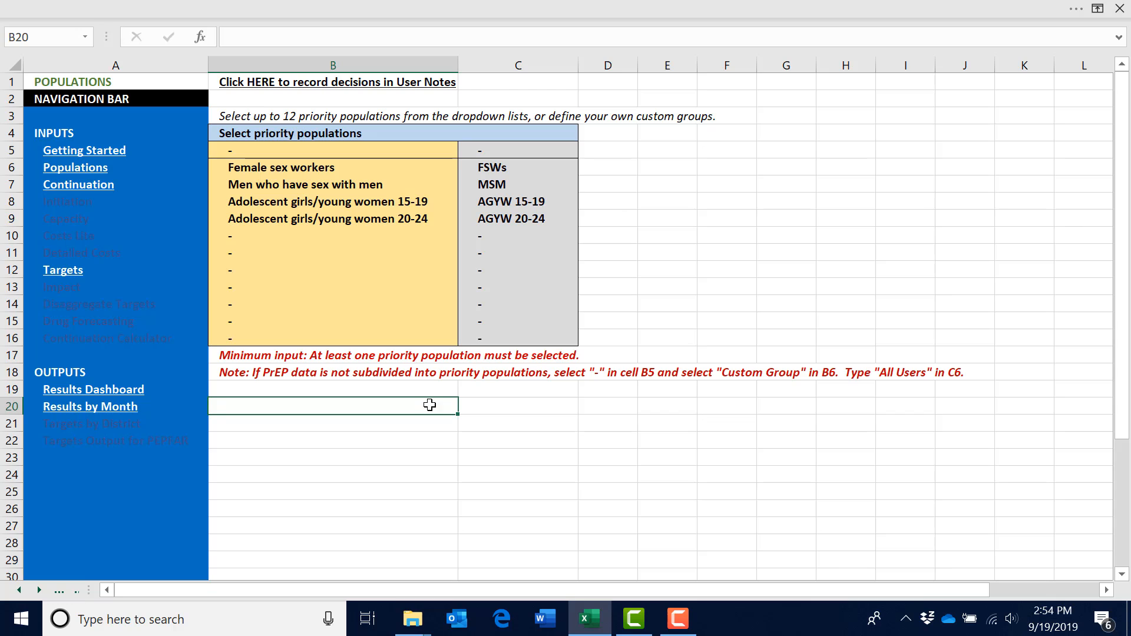
Review the curves on the Continuation sheet, and the target-setting period and priority population inputs on the Targets sheet
{"action": "left_click", "coordinate": [101, 192]}
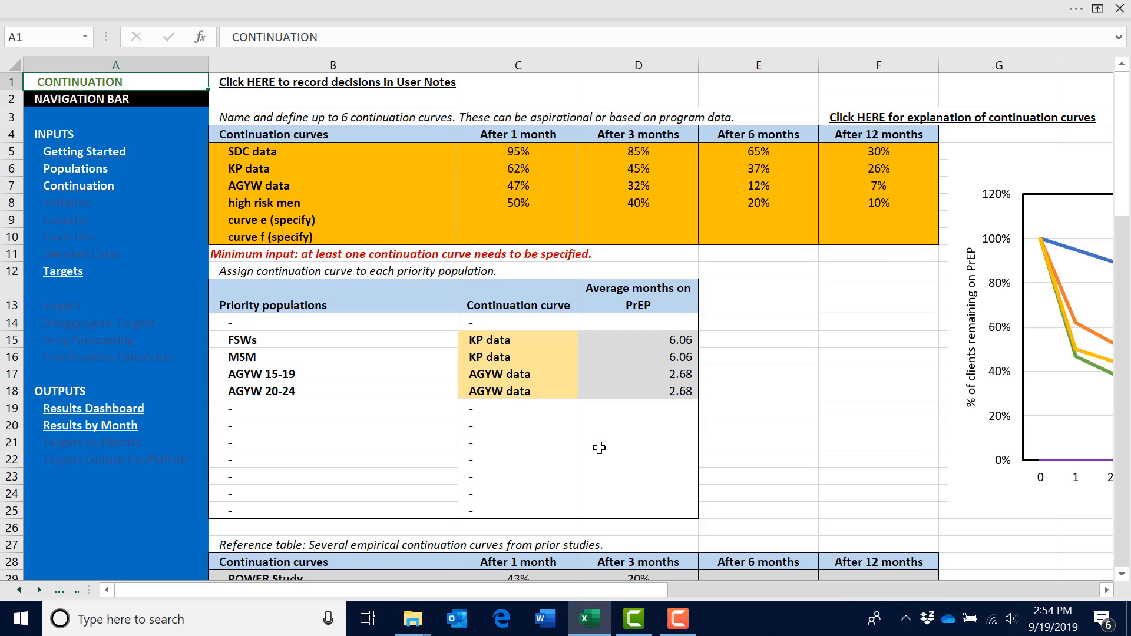
{"action": "left_click", "coordinate": [70, 273]}
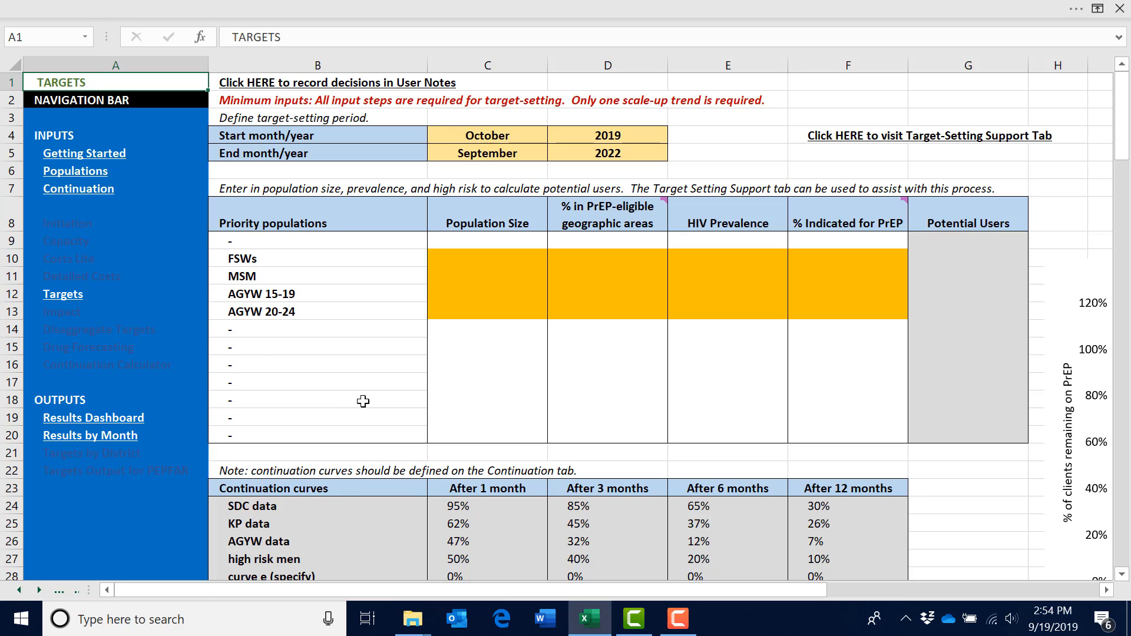
{"action": "left_click", "coordinate": [449, 140]}
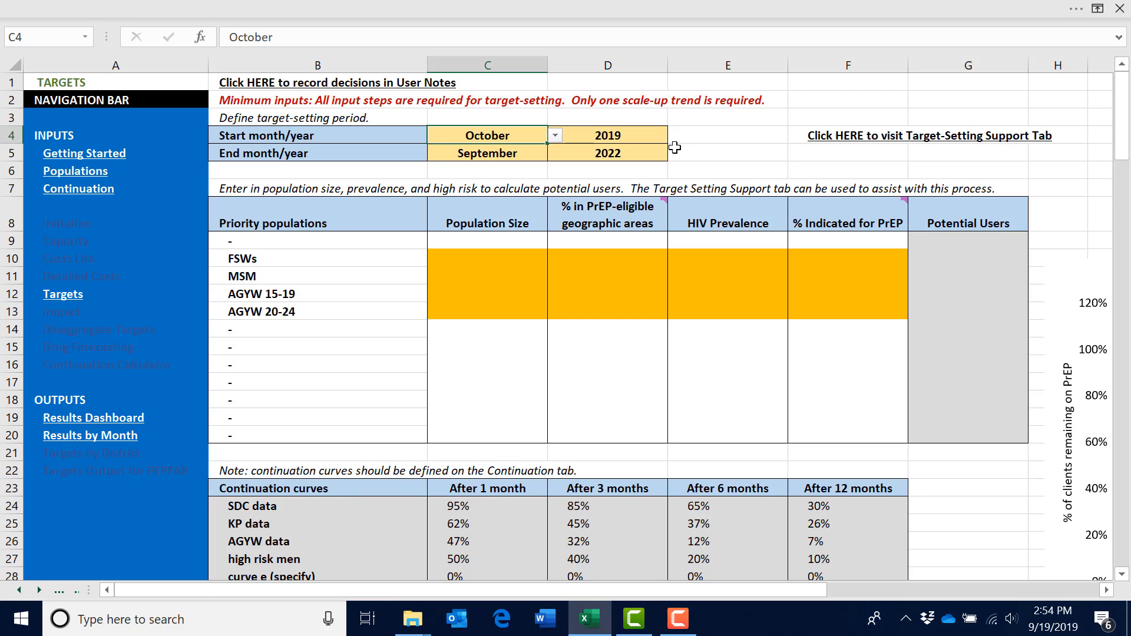
{"action": "left_click", "coordinate": [508, 340]}
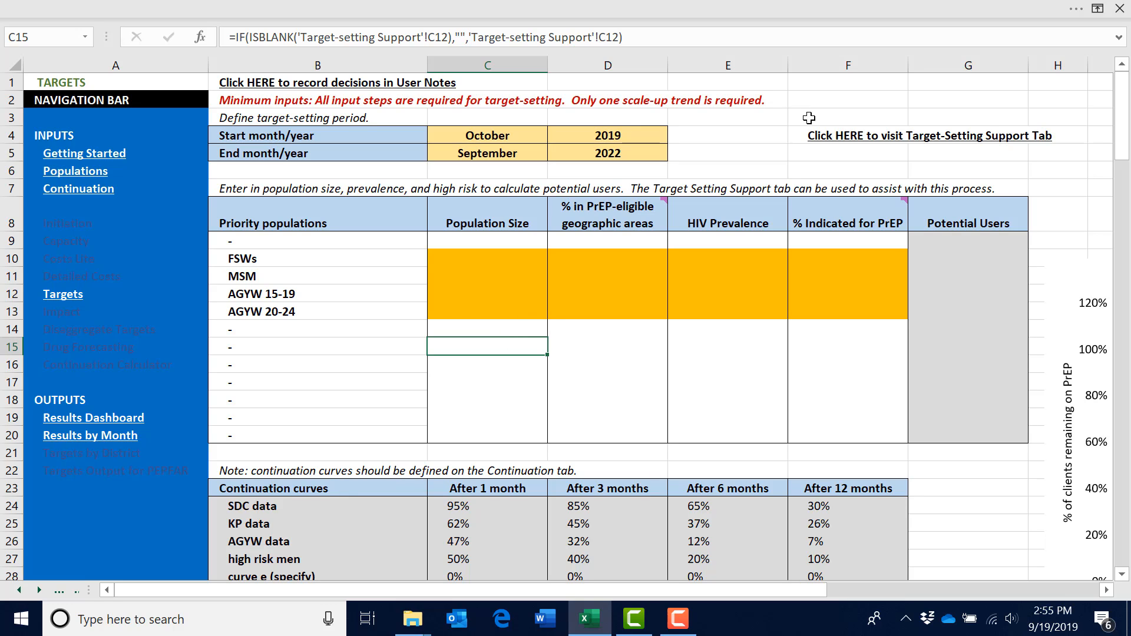
Examine the default population sizes, HIV prevalence and high-risk percentages on the Target-Setting Support sheet, and return to Targets
{"action": "left_click", "coordinate": [841, 138]}
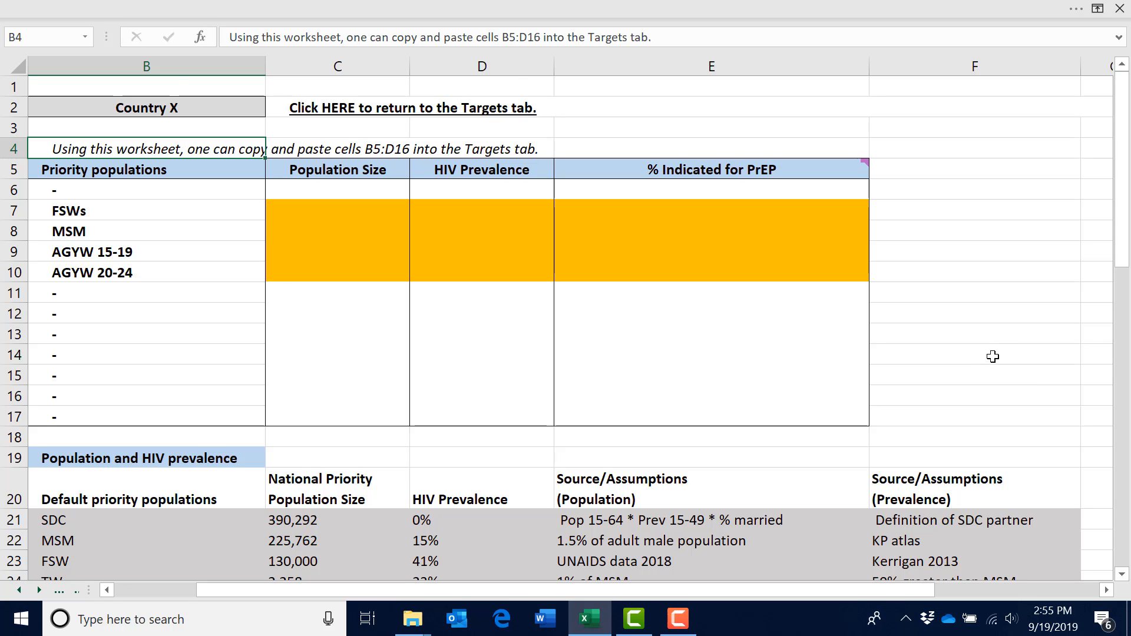
{"action": "scroll", "coordinate": [995, 355], "scroll_direction": "down", "scroll_amount": 1}
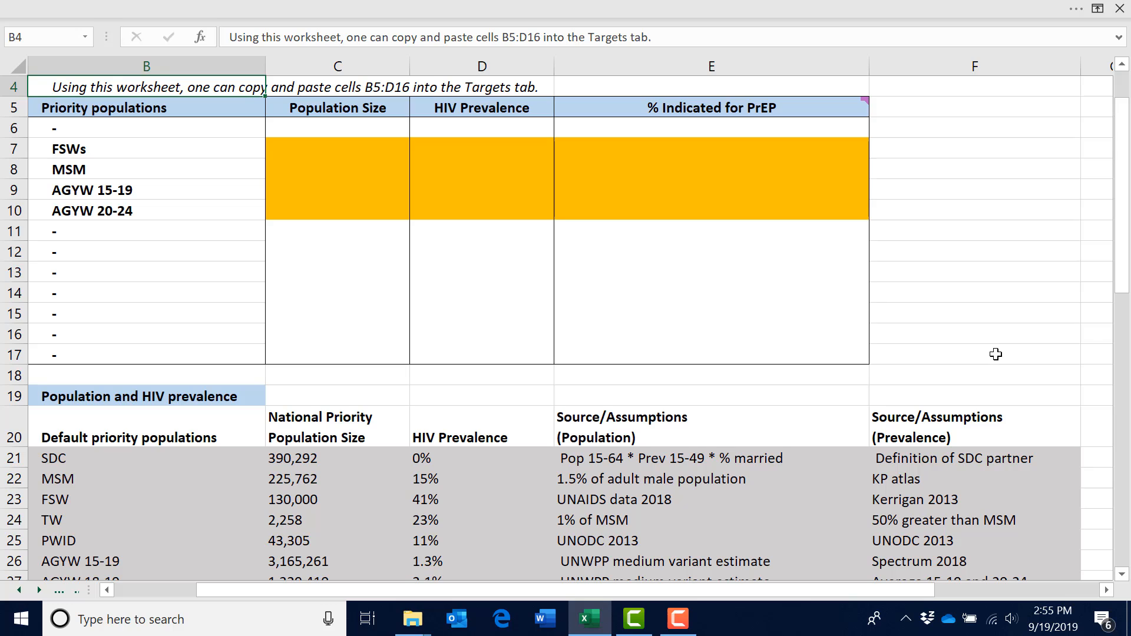
{"action": "scroll", "coordinate": [996, 354], "scroll_direction": "down", "scroll_amount": 8}
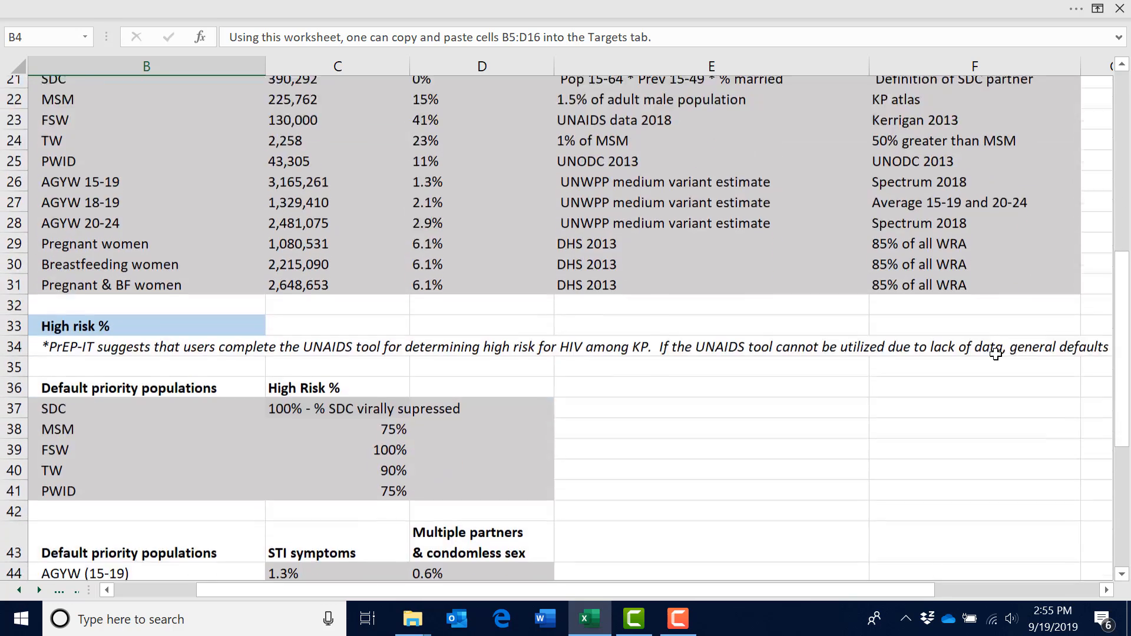
{"action": "scroll", "coordinate": [996, 354], "scroll_direction": "down", "scroll_amount": 1}
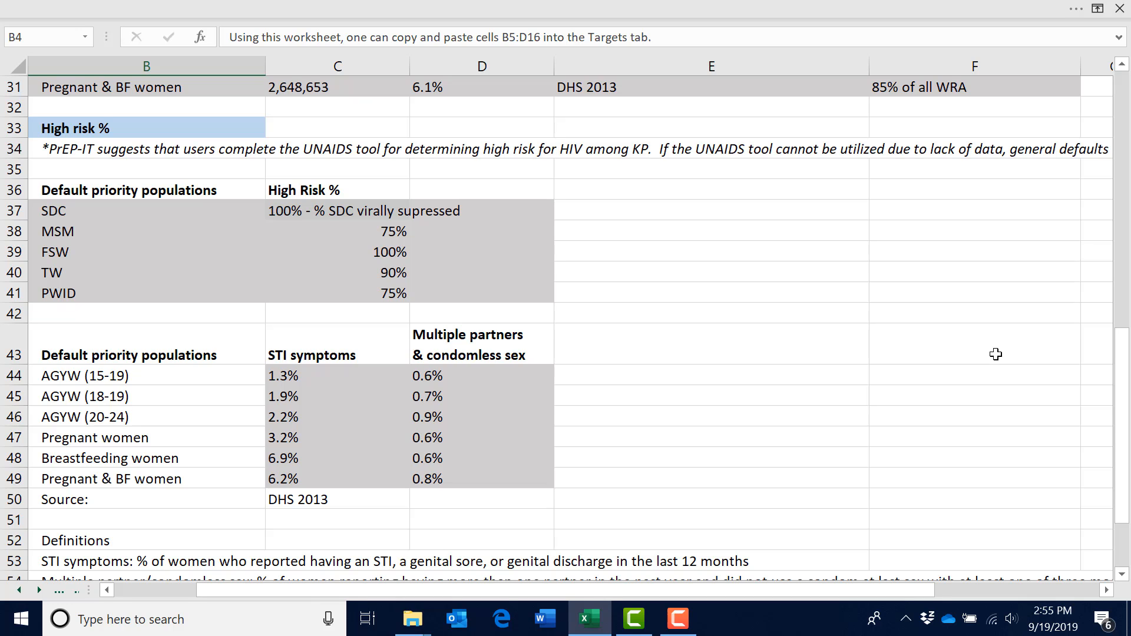
{"action": "scroll", "coordinate": [995, 354], "scroll_direction": "up", "scroll_amount": 9}
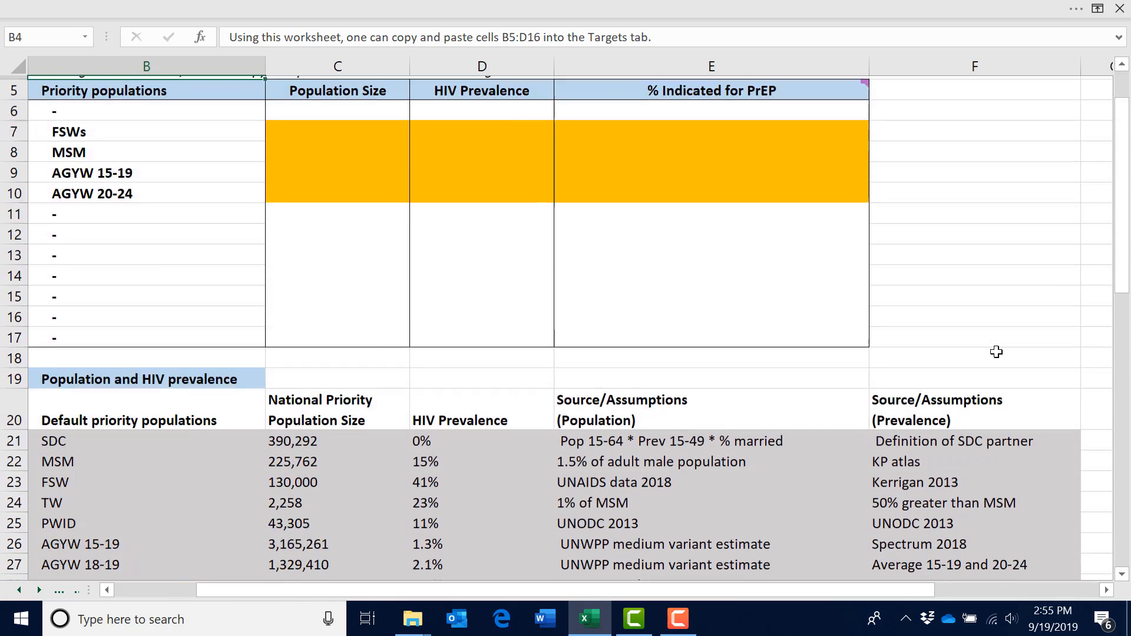
{"action": "scroll", "coordinate": [996, 352], "scroll_direction": "up", "scroll_amount": 2}
{"action": "left_click", "coordinate": [352, 112]}
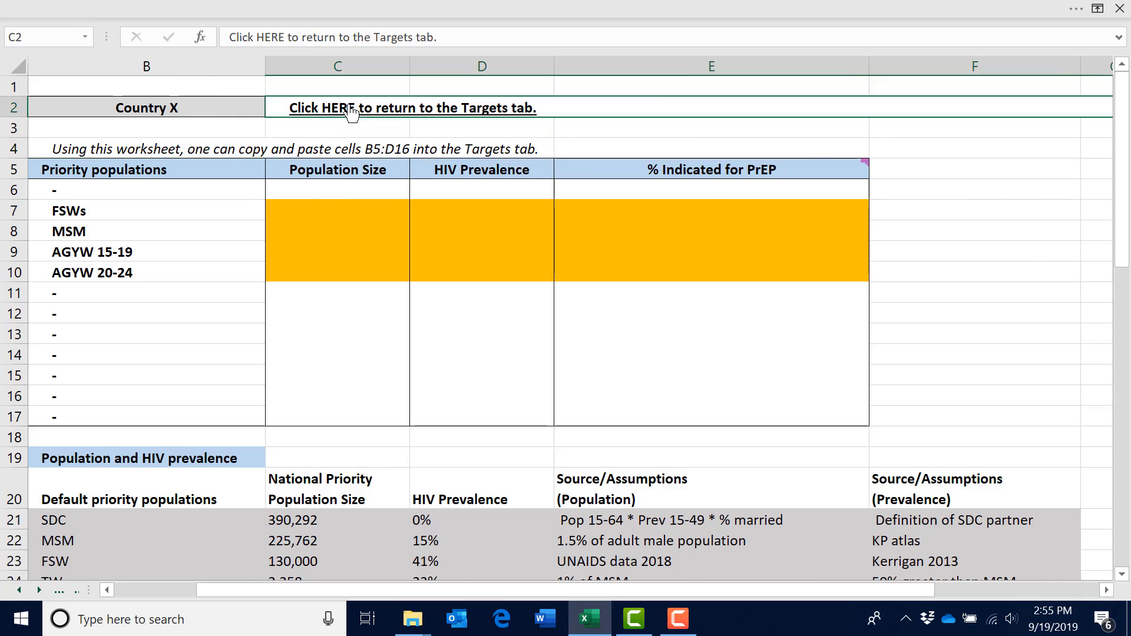
{"action": "left_click", "coordinate": [352, 112]}
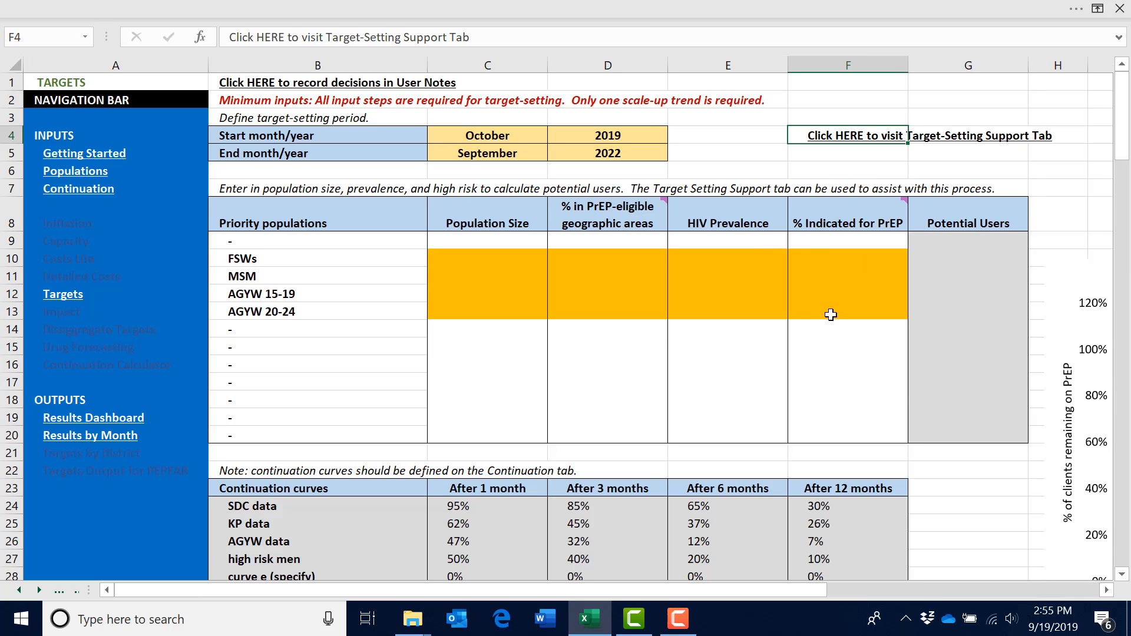
Set scale up Trend A on the Targets sheet to Constant
{"action": "scroll", "coordinate": [827, 321], "scroll_direction": "down", "scroll_amount": 6}
{"action": "scroll", "coordinate": [828, 321], "scroll_direction": "down", "scroll_amount": 3}
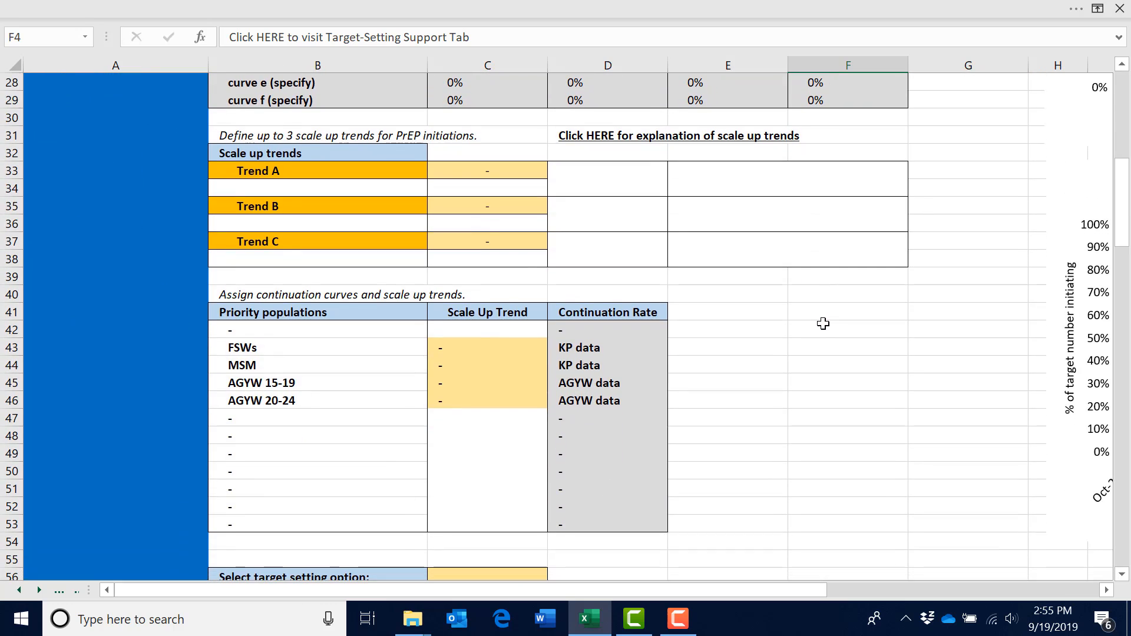
{"action": "left_click", "coordinate": [639, 592]}
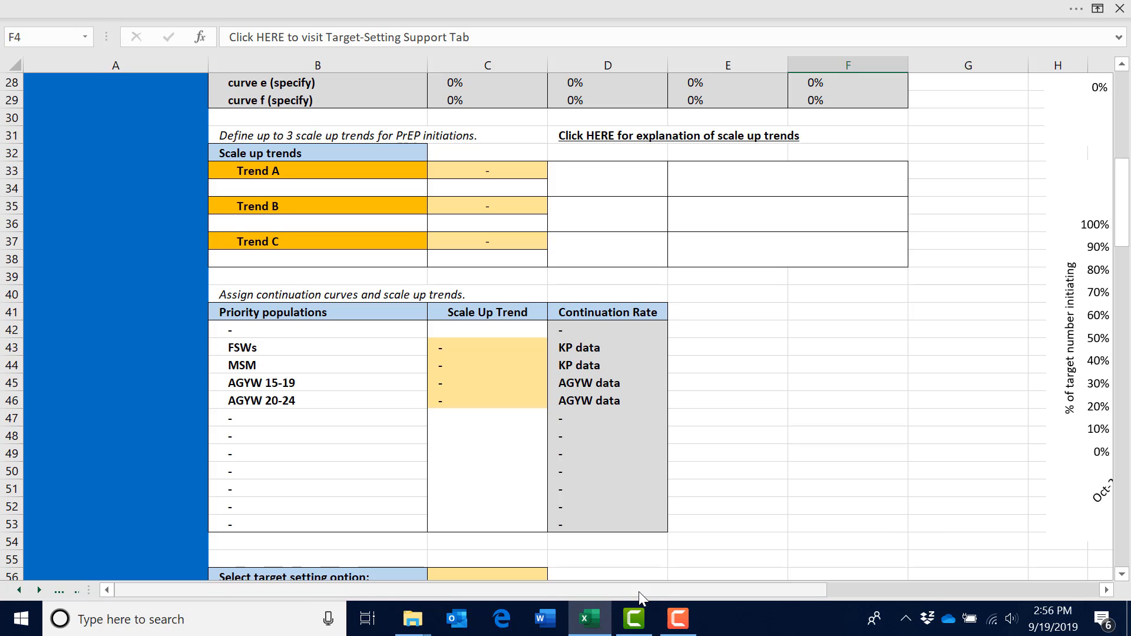
{"action": "left_click_drag", "start_coordinate": [638, 593], "coordinate": [706, 591]}
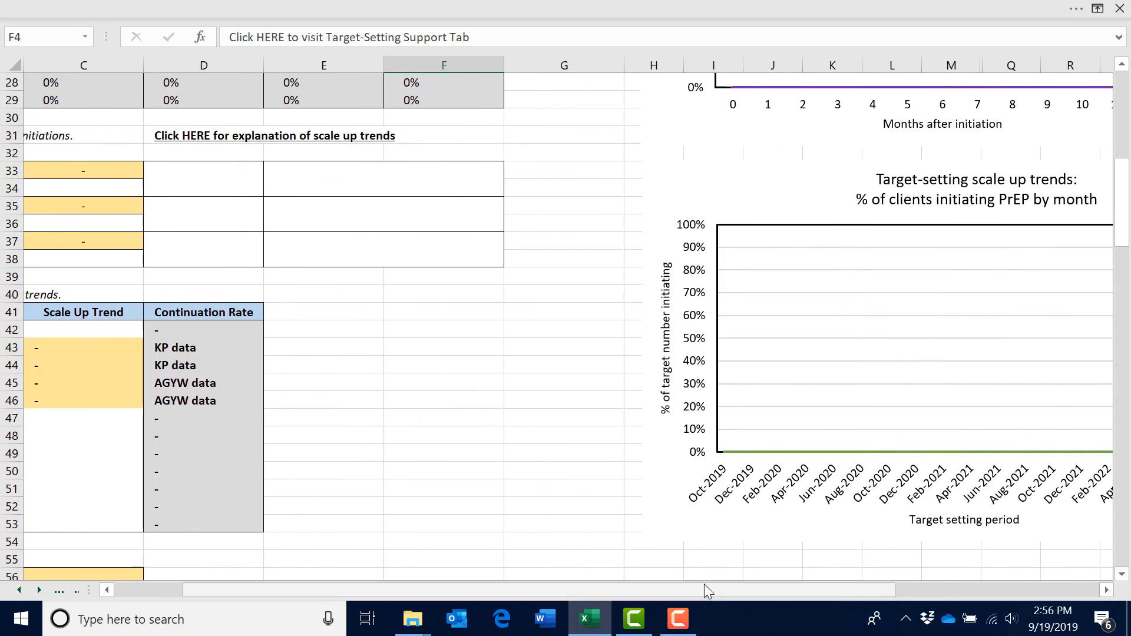
{"action": "left_click", "coordinate": [110, 172]}
{"action": "left_click", "coordinate": [151, 171]}
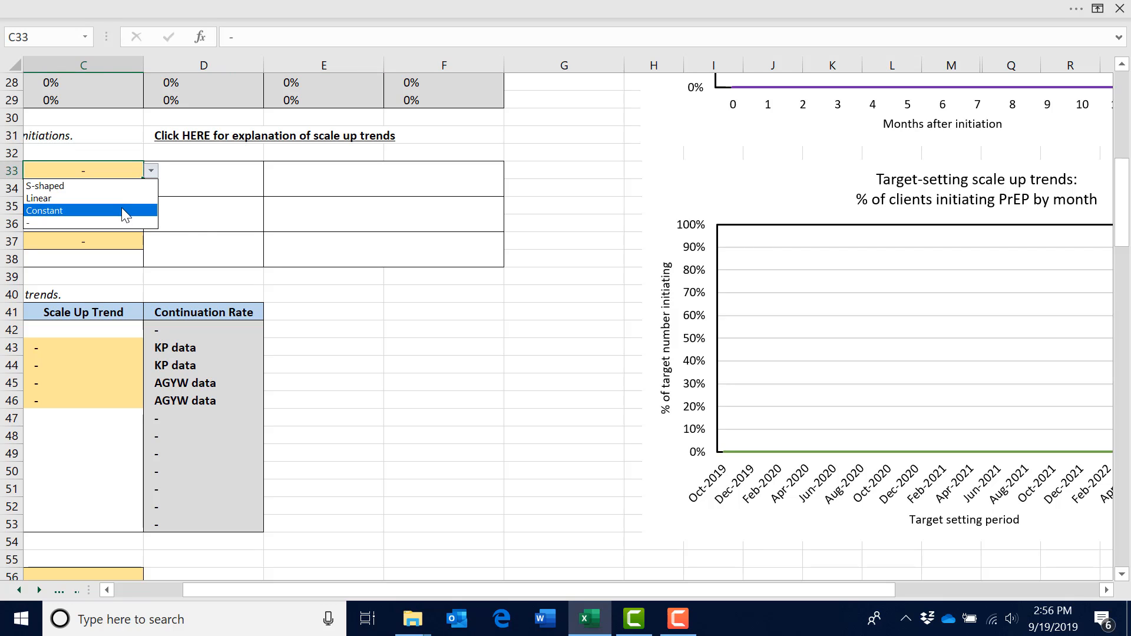
{"action": "left_click", "coordinate": [126, 212]}
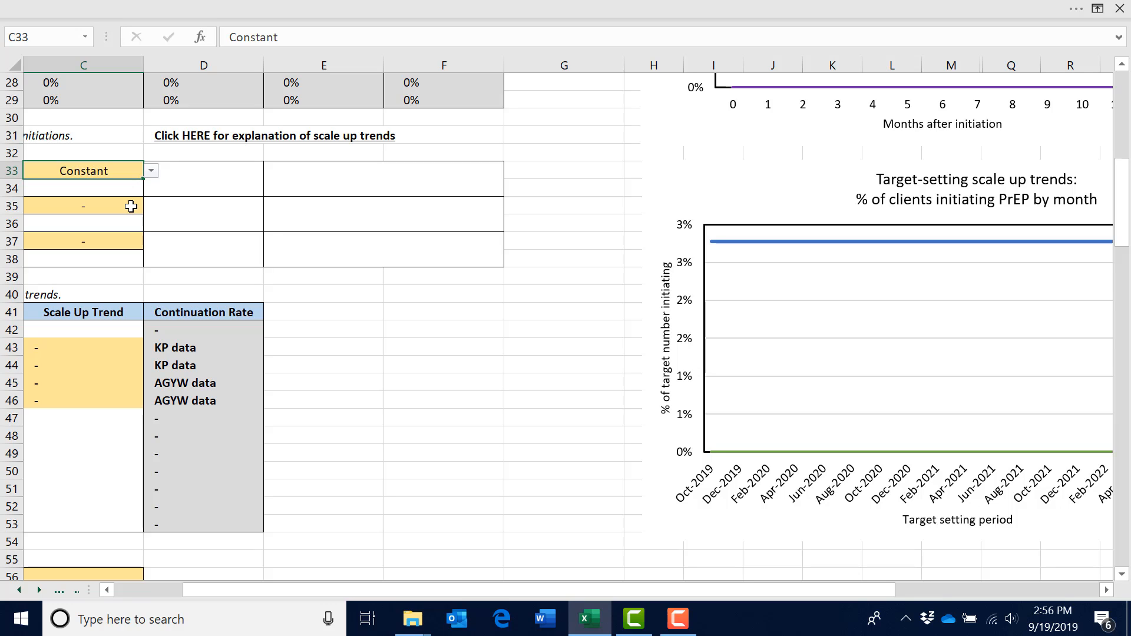
Set scale up Trend B to Linear and Trend C to S-shaped
{"action": "left_click", "coordinate": [131, 206]}
{"action": "left_click", "coordinate": [152, 208]}
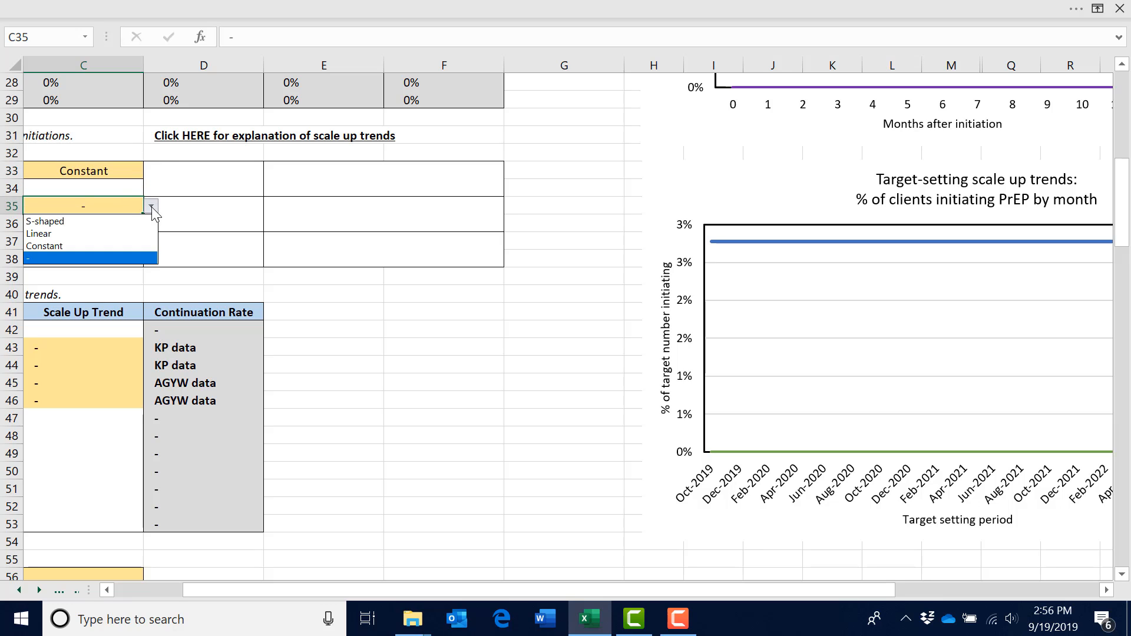
{"action": "left_click", "coordinate": [133, 234]}
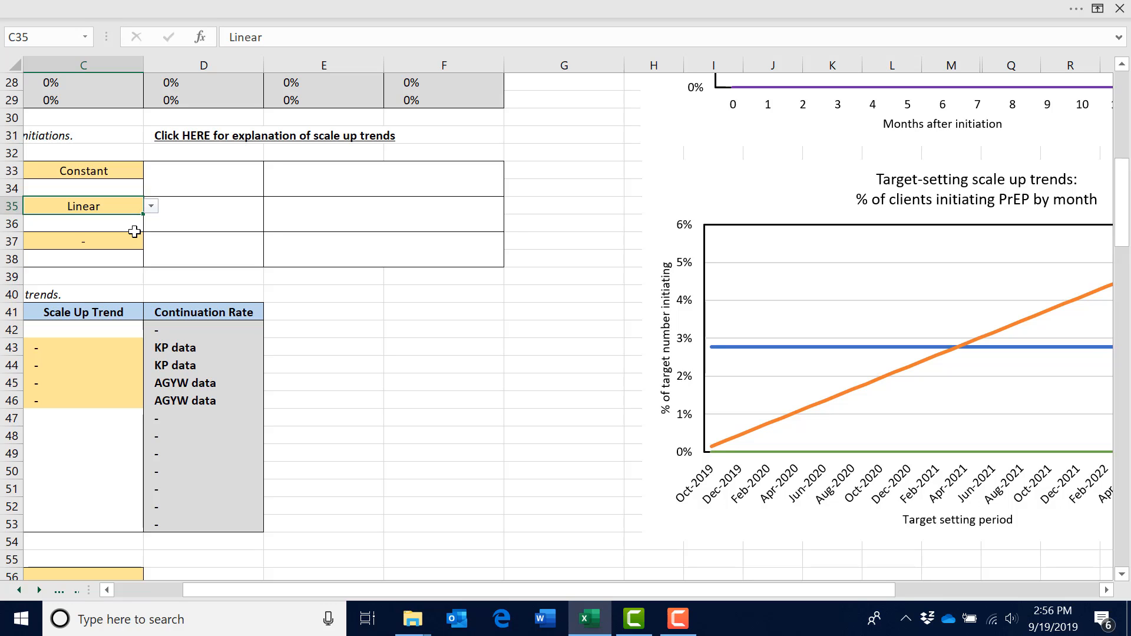
{"action": "left_click", "coordinate": [138, 239]}
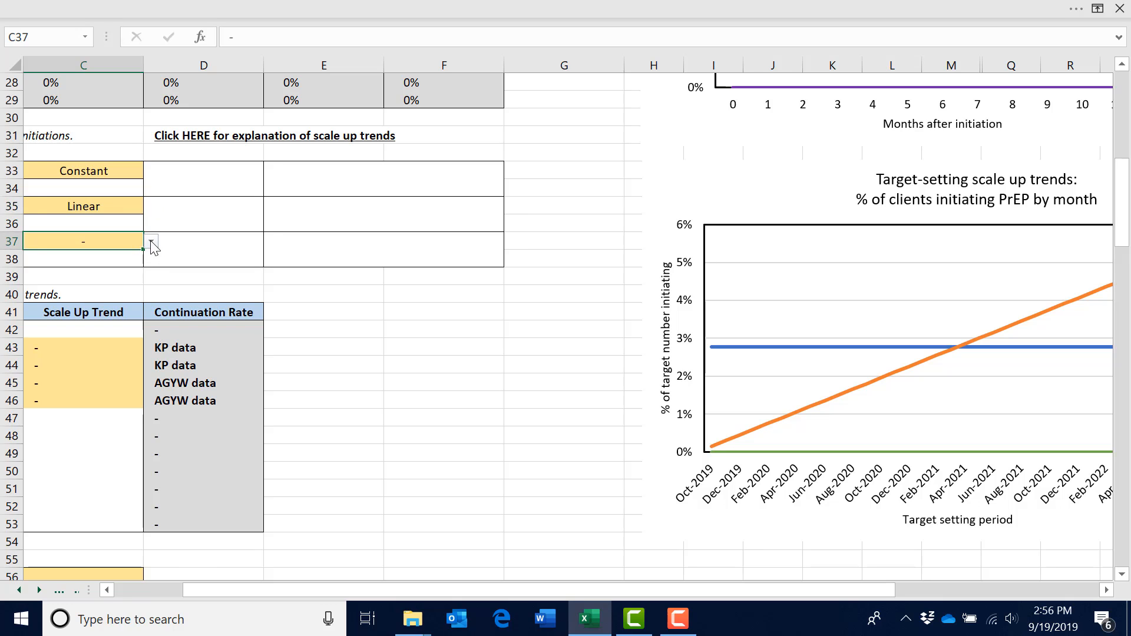
{"action": "left_click", "coordinate": [152, 245]}
{"action": "left_click", "coordinate": [133, 253]}
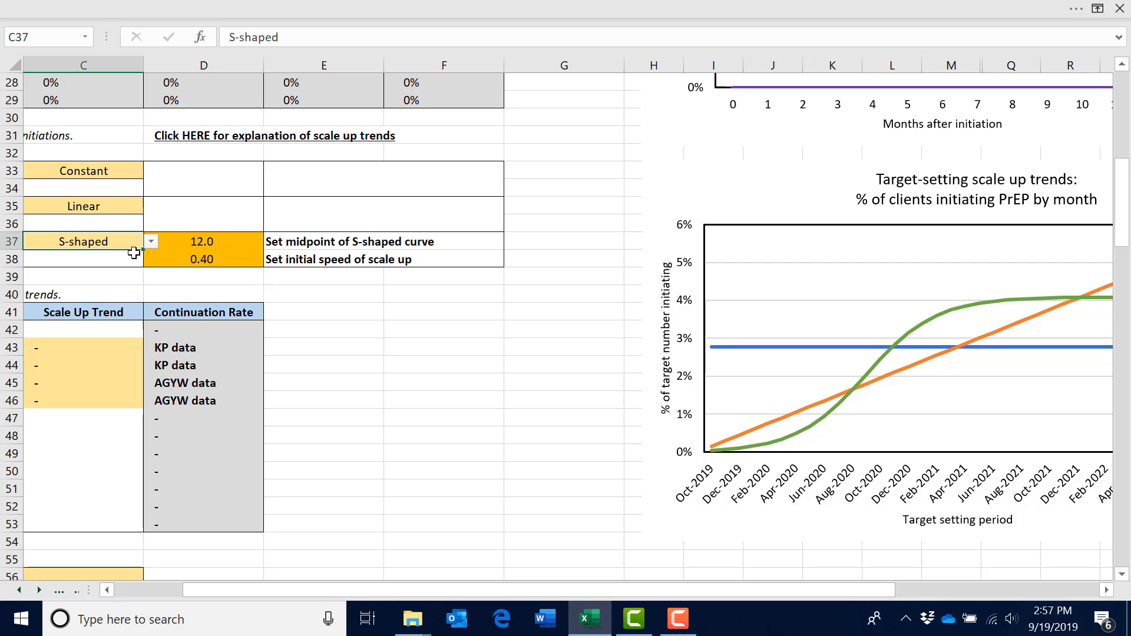
Try midpoints of 6 and 24 for Trend C's S-shaped curve, and return the midpoint to 12
{"action": "left_click", "coordinate": [228, 243]}
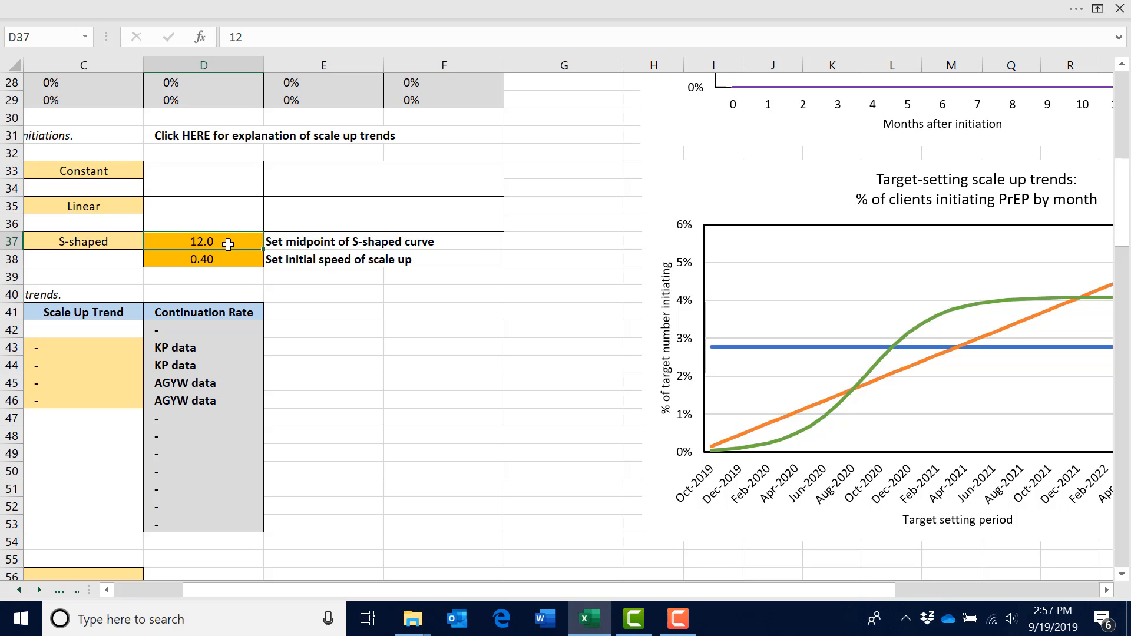
{"action": "type", "text": "6"}
{"action": "key", "text": "Return"}
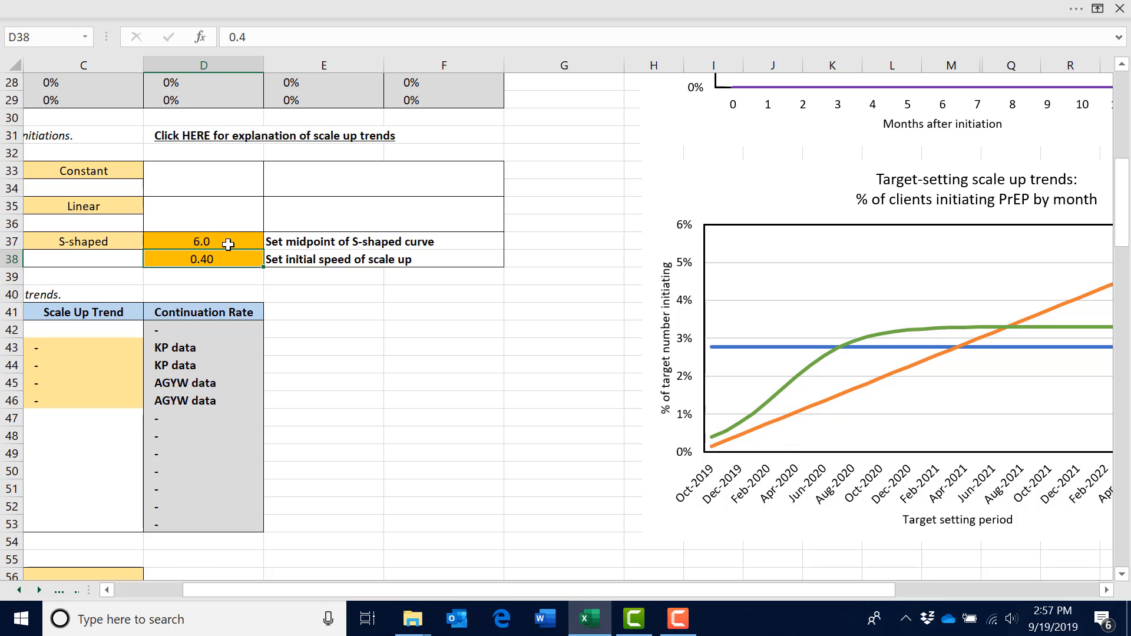
{"action": "left_click", "coordinate": [228, 245]}
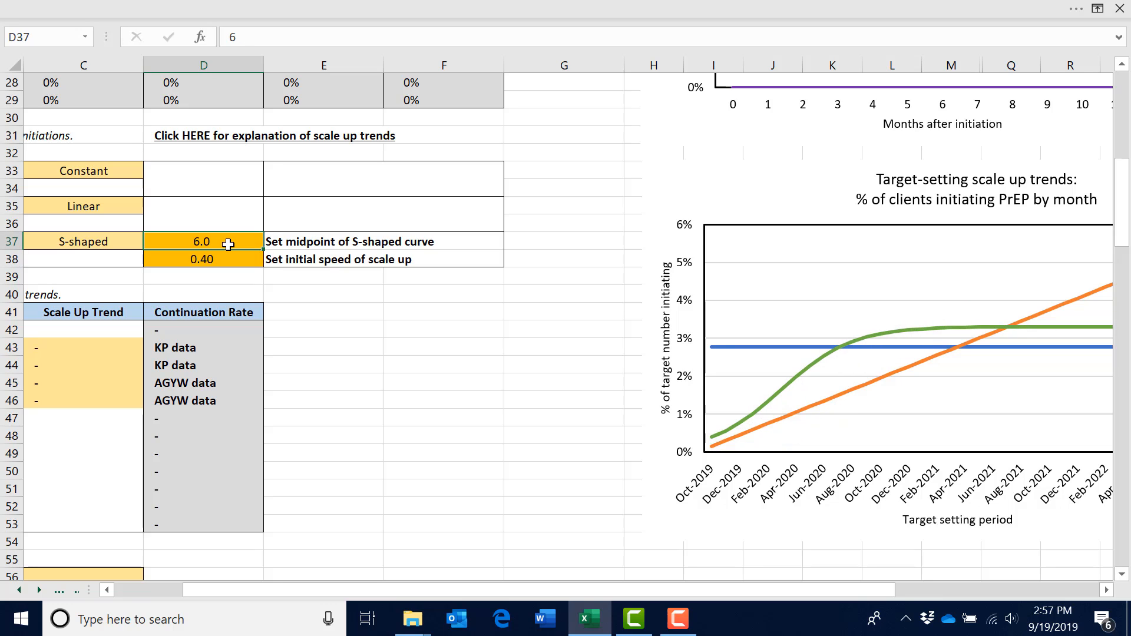
{"action": "type", "text": "24"}
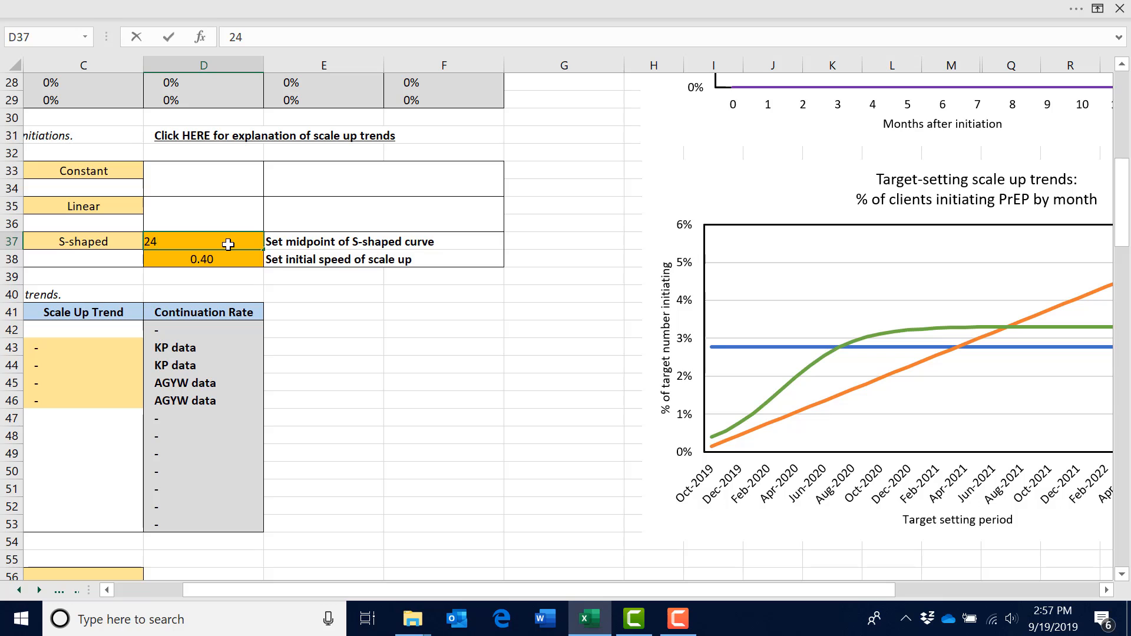
{"action": "key", "text": "Return"}
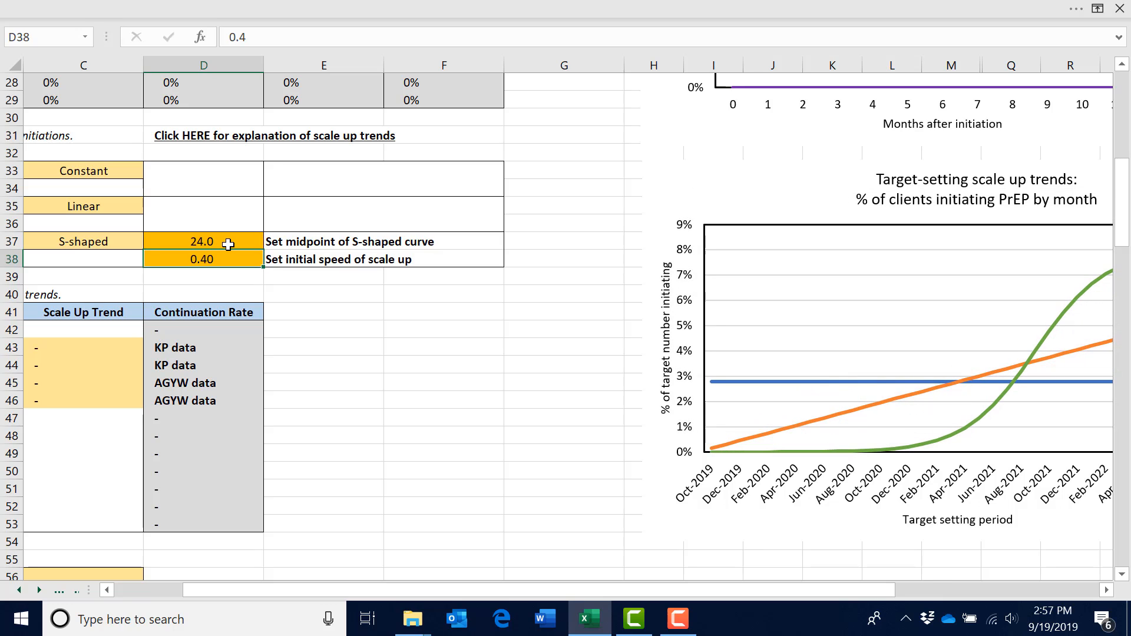
{"action": "left_click", "coordinate": [228, 244]}
{"action": "type", "text": "12"}
{"action": "key", "text": "Return"}
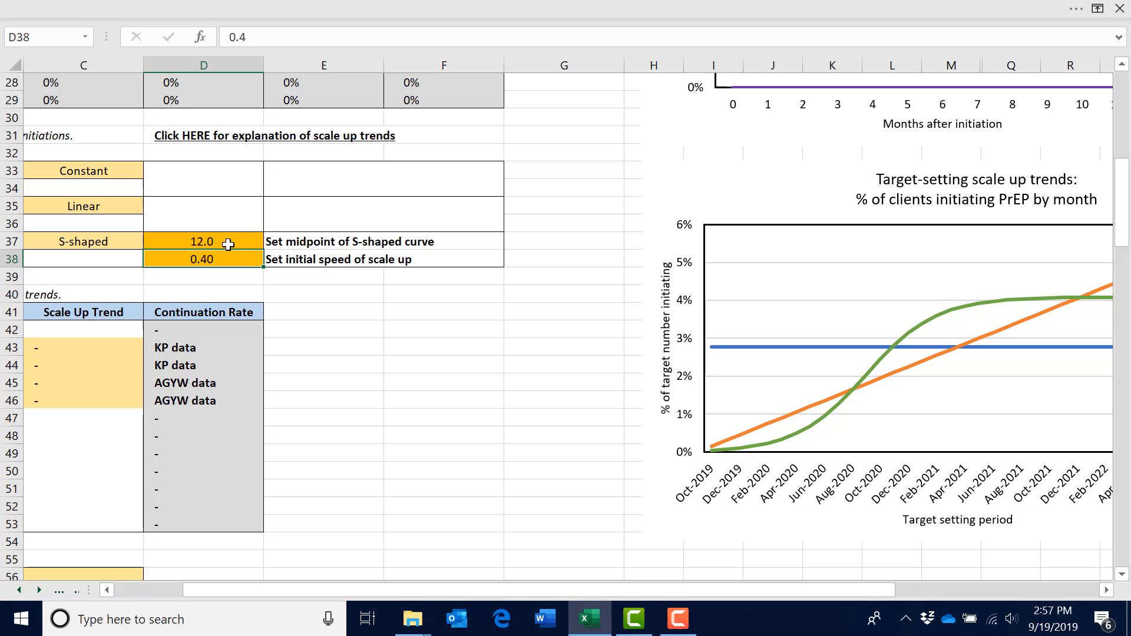
Try an initial scale up speed of 0.2 for Trend C's S-shaped curve
{"action": "type", "text": "."}
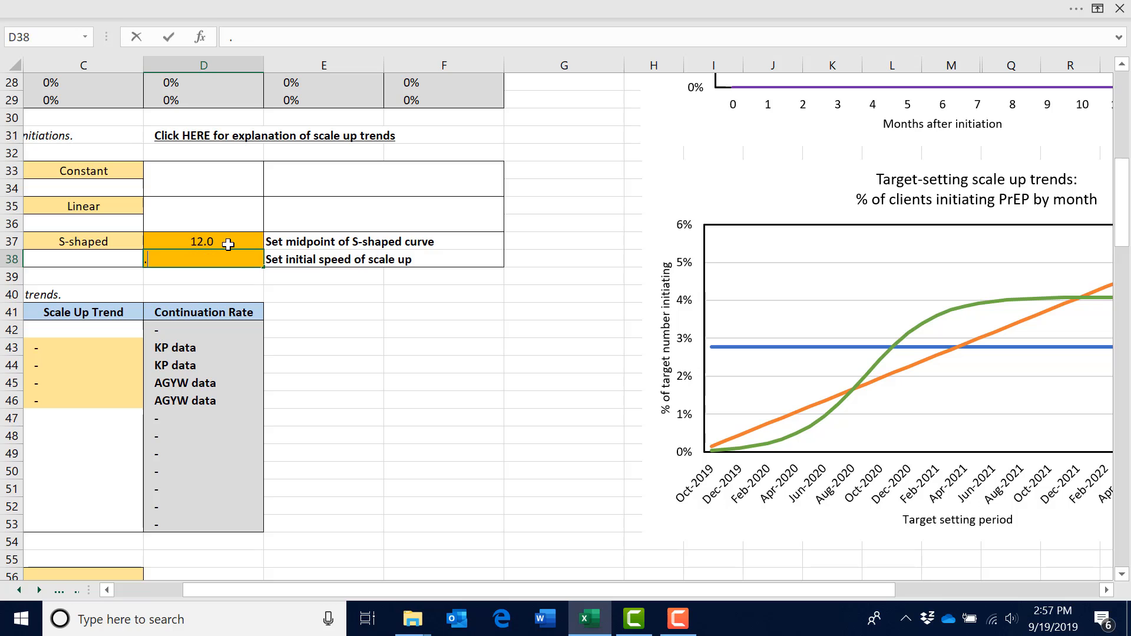
{"action": "type", "text": "2"}
{"action": "key", "text": "Return"}
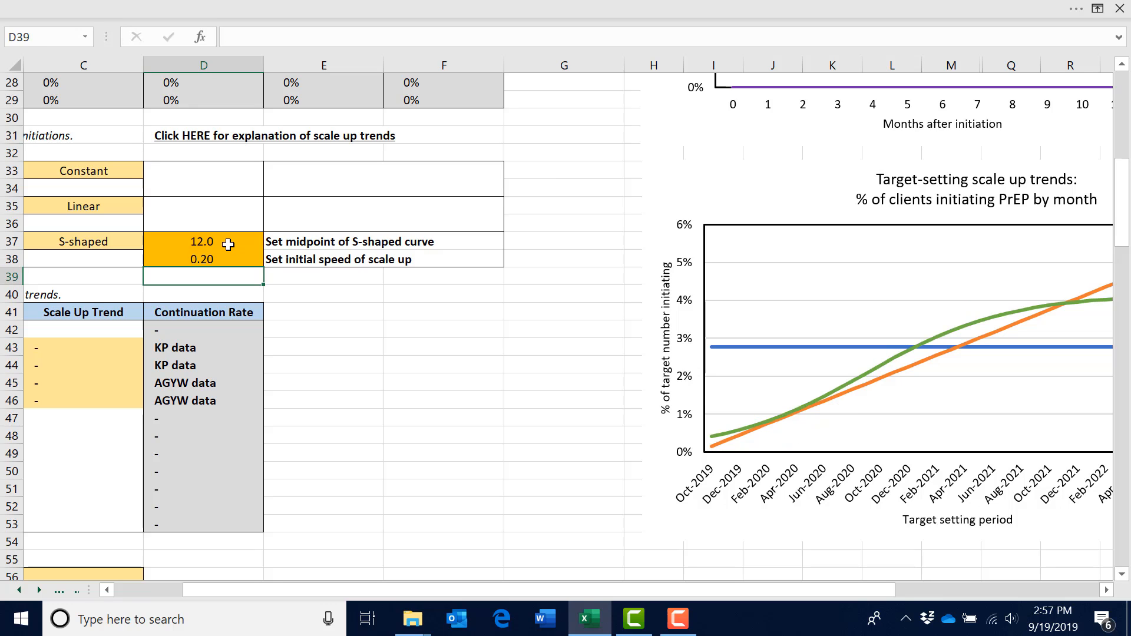
Try an initial scale up speed of 0.8 for Trend C's S-shaped curve
{"action": "key", "text": "Up"}
{"action": "type", "text": "."}
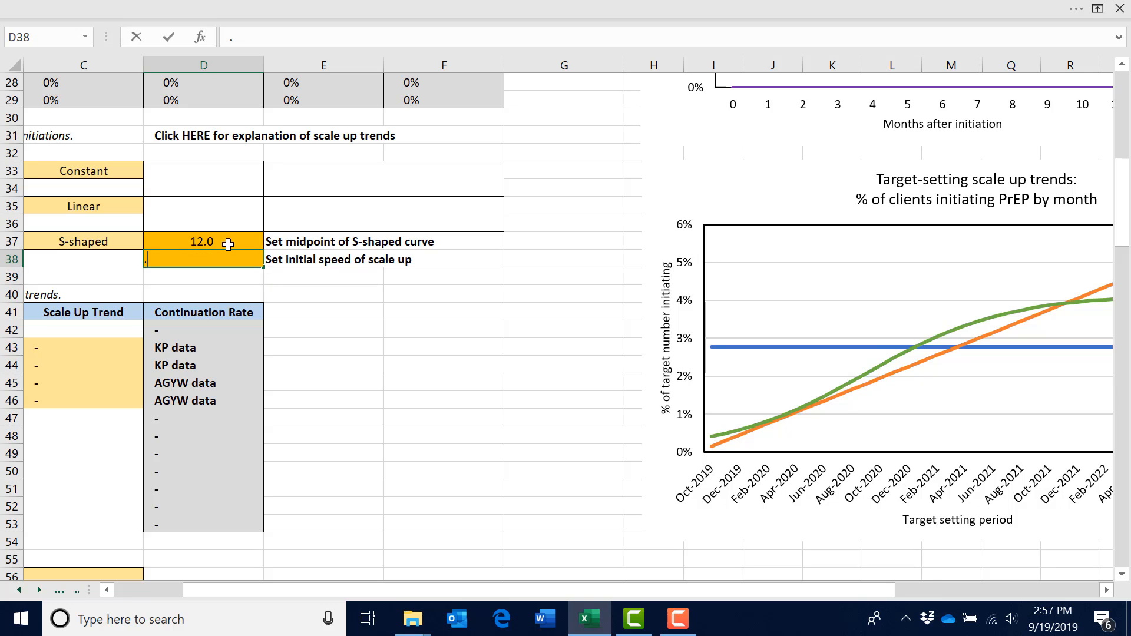
{"action": "type", "text": "8"}
{"action": "key", "text": "Return"}
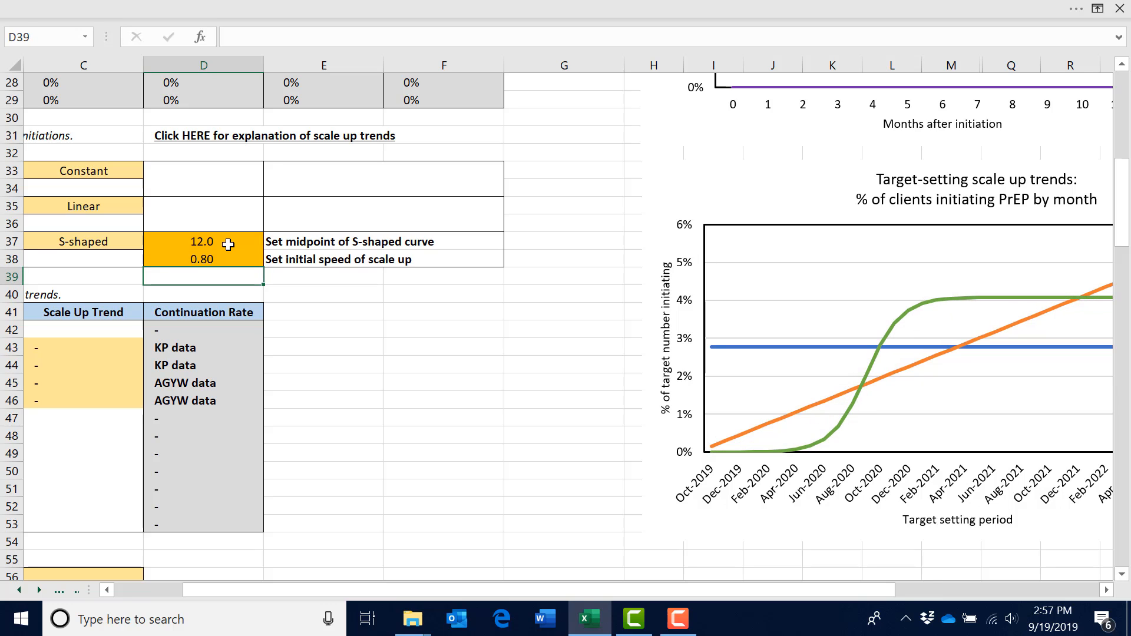
Set the initial speed of scale up for Trend C's S-shaped curve to 0.3
{"action": "key", "text": "Up"}
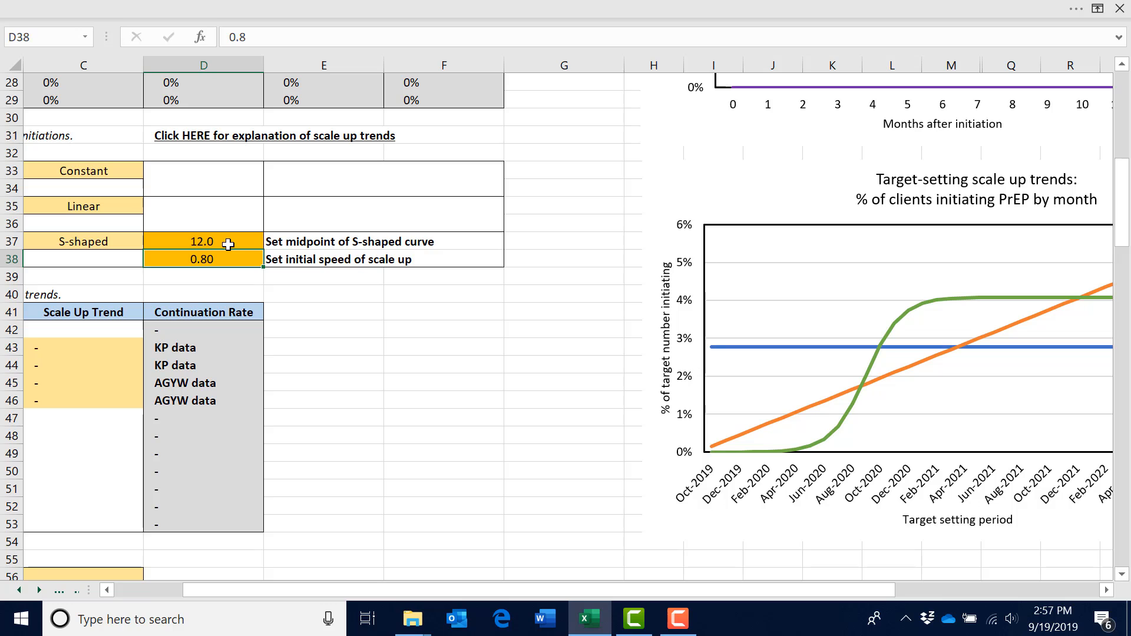
{"action": "type", "text": ".3"}
{"action": "key", "text": "Return"}
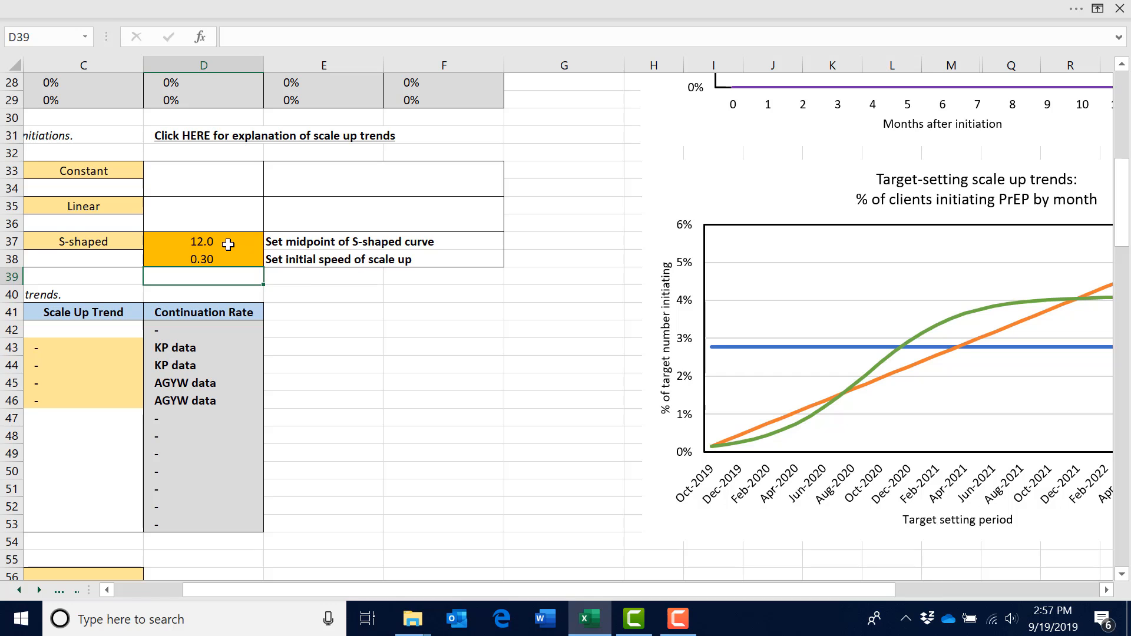
Assign scale up Trend C to the FSWs population and Trend A to MSM
{"action": "left_click_drag", "start_coordinate": [260, 588], "coordinate": [210, 589]}
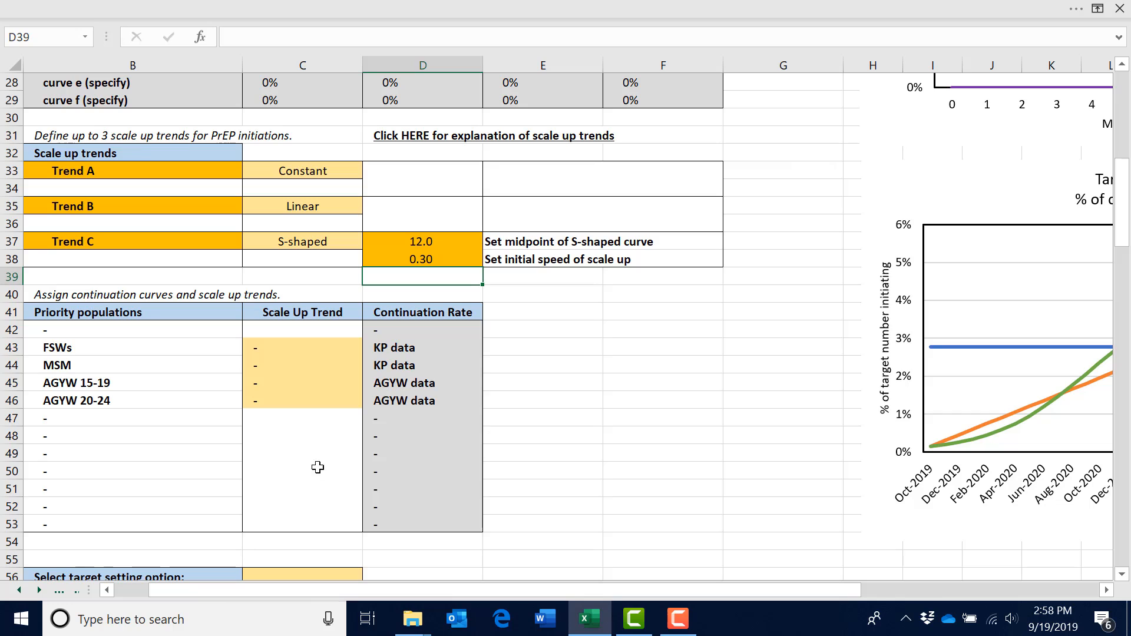
{"action": "left_click", "coordinate": [295, 346]}
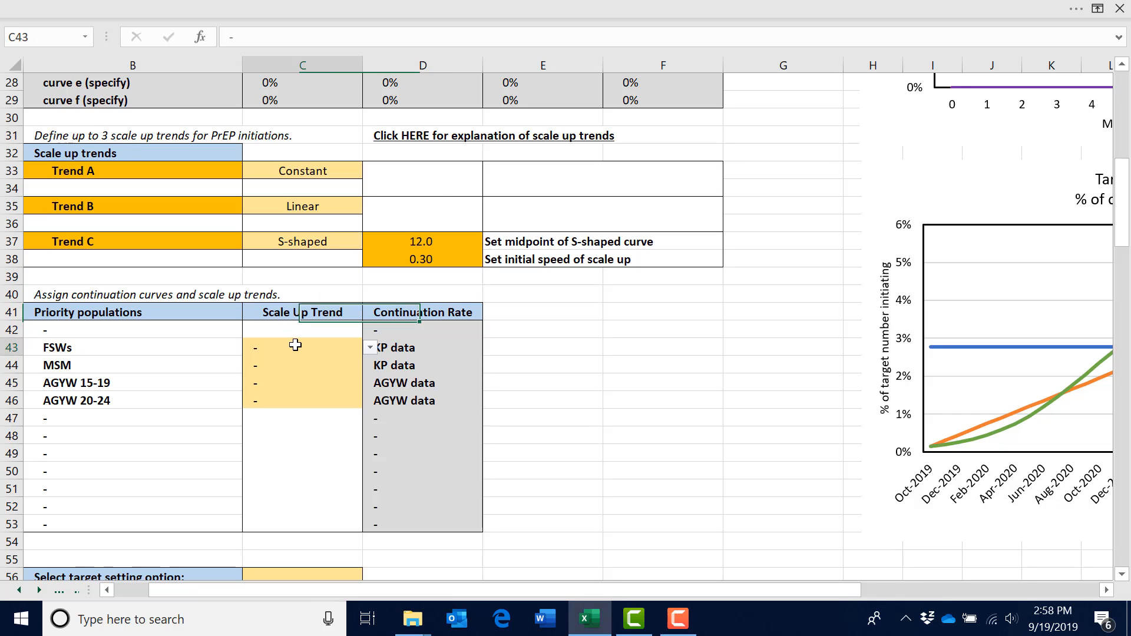
{"action": "left_click", "coordinate": [370, 348]}
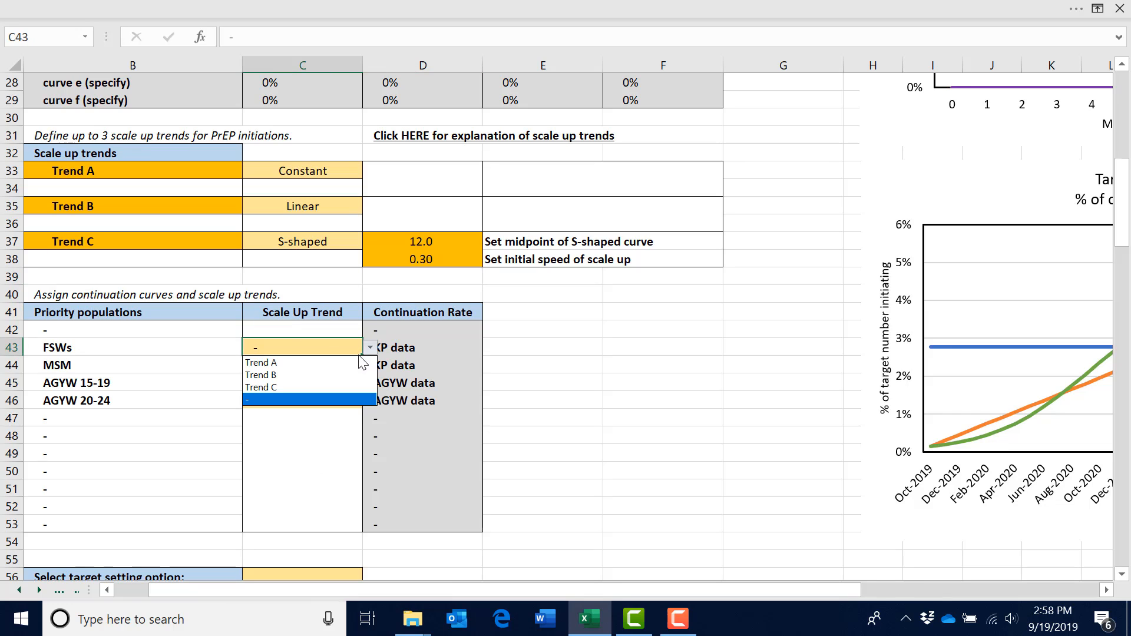
{"action": "left_click", "coordinate": [341, 387]}
{"action": "left_click", "coordinate": [335, 366]}
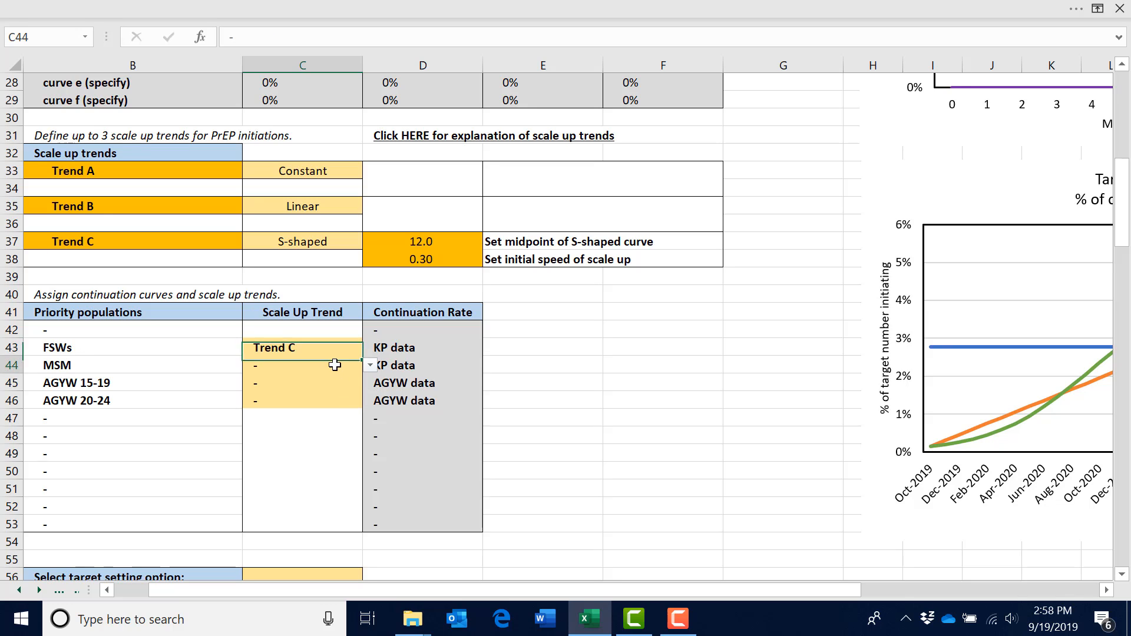
{"action": "left_click", "coordinate": [370, 365]}
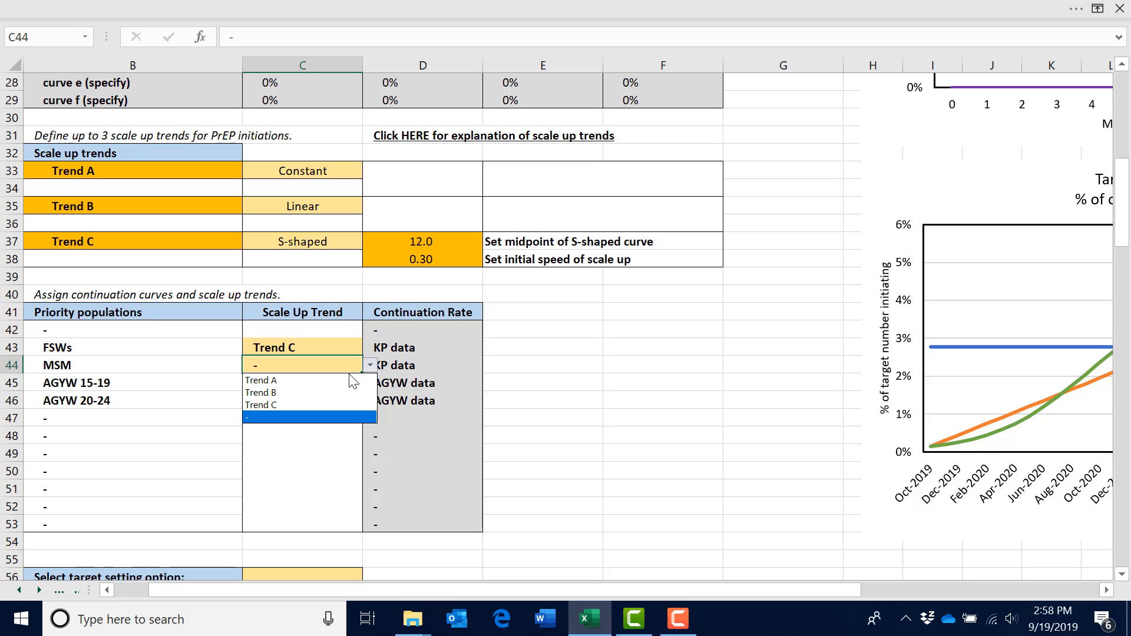
{"action": "left_click", "coordinate": [353, 381]}
Assign scale up Trend B to both the AGYW 15-19 and AGYW 20-24 populations
{"action": "left_click", "coordinate": [356, 383]}
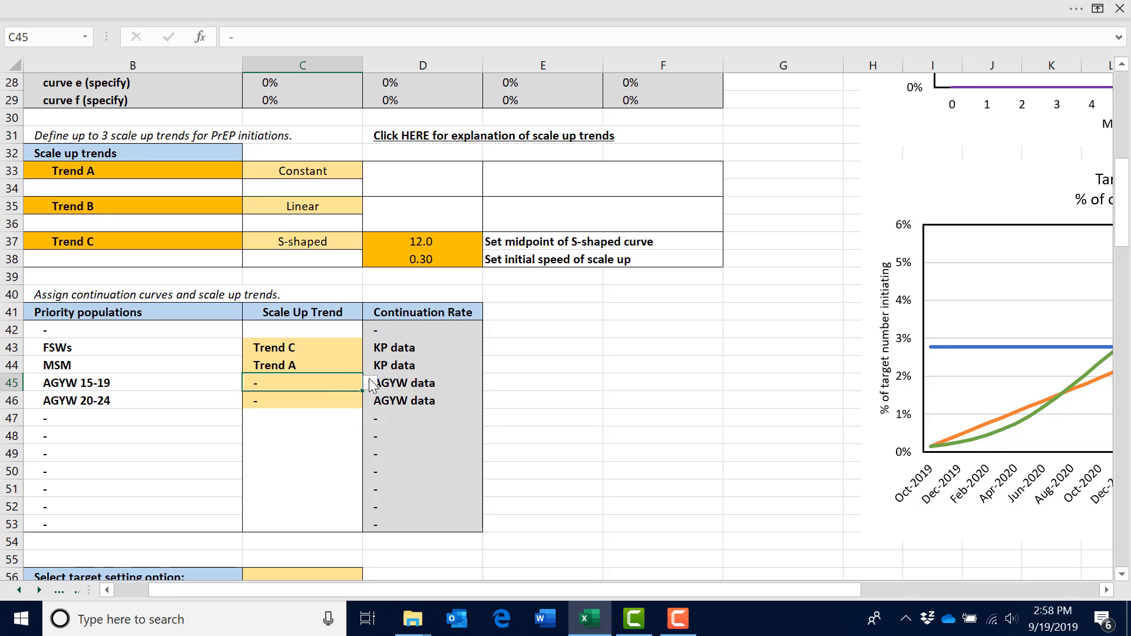
{"action": "left_click", "coordinate": [371, 384]}
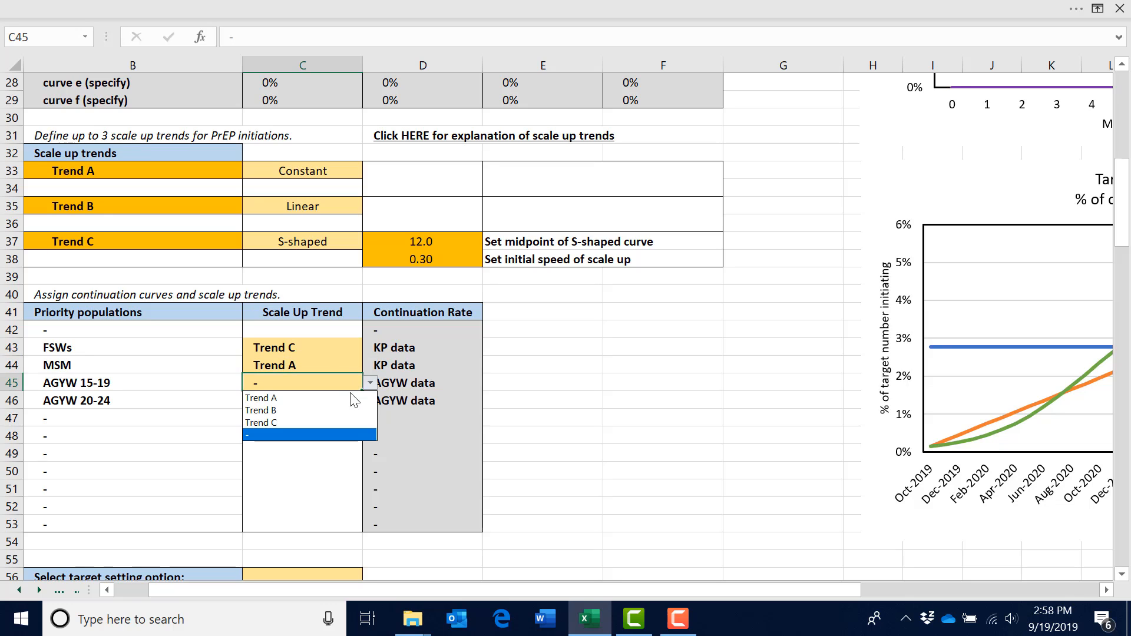
{"action": "left_click", "coordinate": [357, 410]}
{"action": "left_click", "coordinate": [357, 399]}
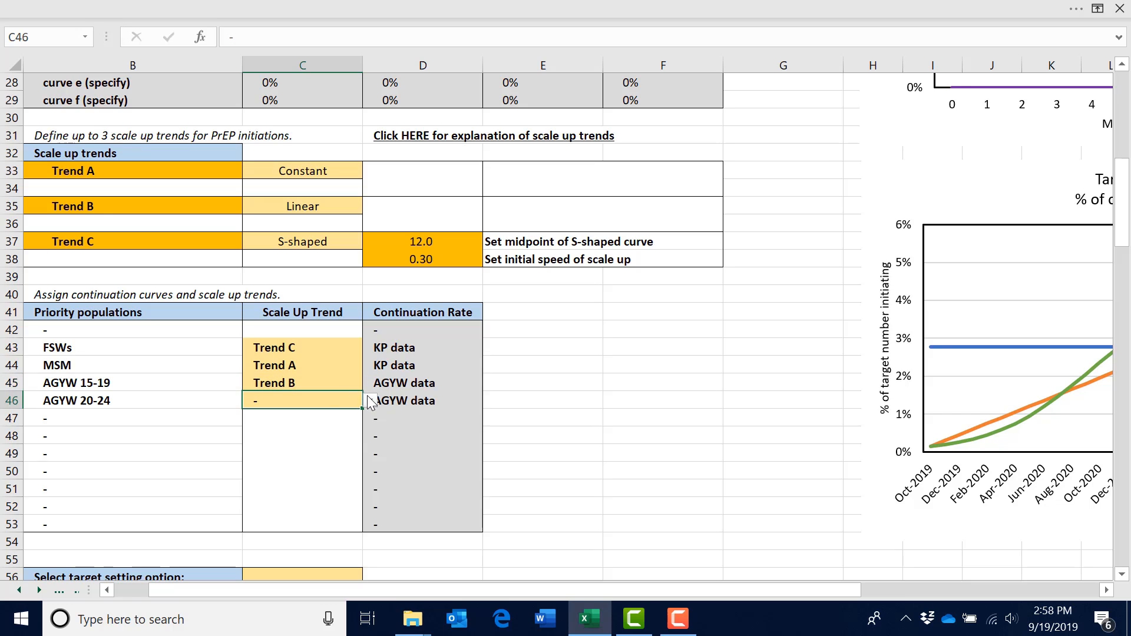
{"action": "left_click", "coordinate": [370, 400]}
{"action": "left_click", "coordinate": [357, 426]}
{"action": "left_click", "coordinate": [534, 418]}
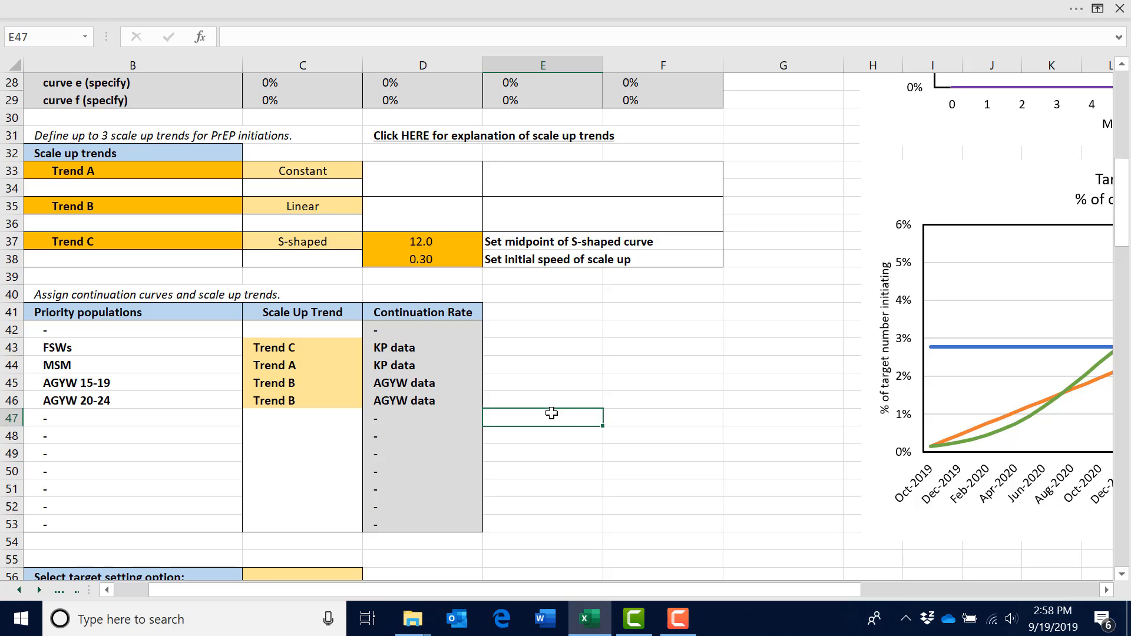
Select Option 3, manual entry of target numbers, as the target setting option
{"action": "scroll", "coordinate": [558, 422], "scroll_direction": "down", "scroll_amount": 5}
{"action": "scroll", "coordinate": [552, 420], "scroll_direction": "down", "scroll_amount": 2}
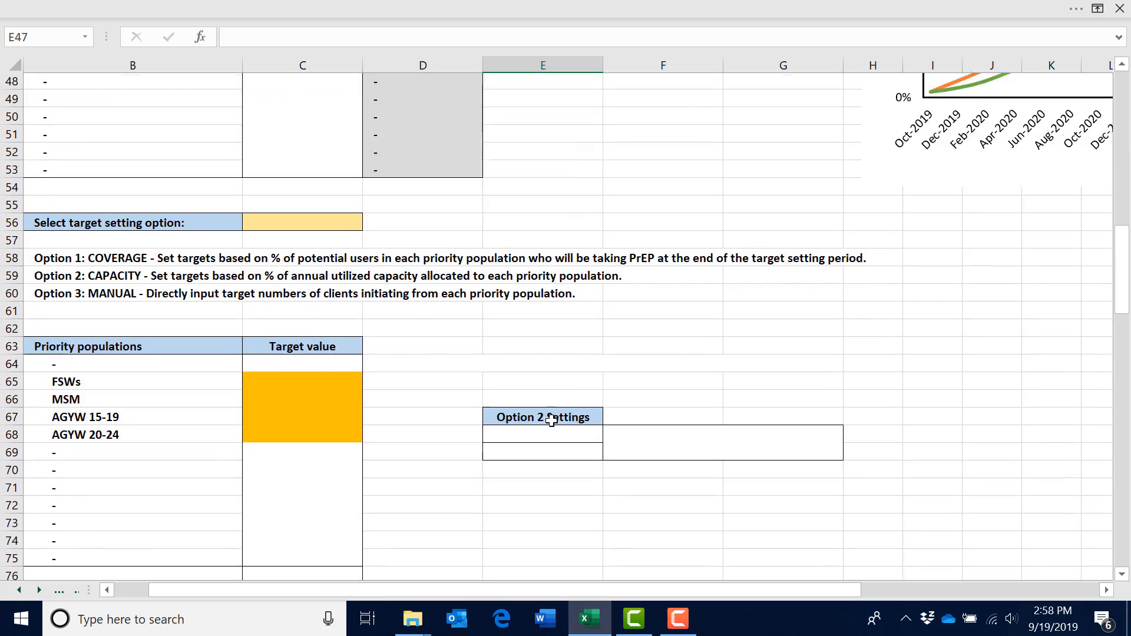
{"action": "left_click", "coordinate": [315, 215]}
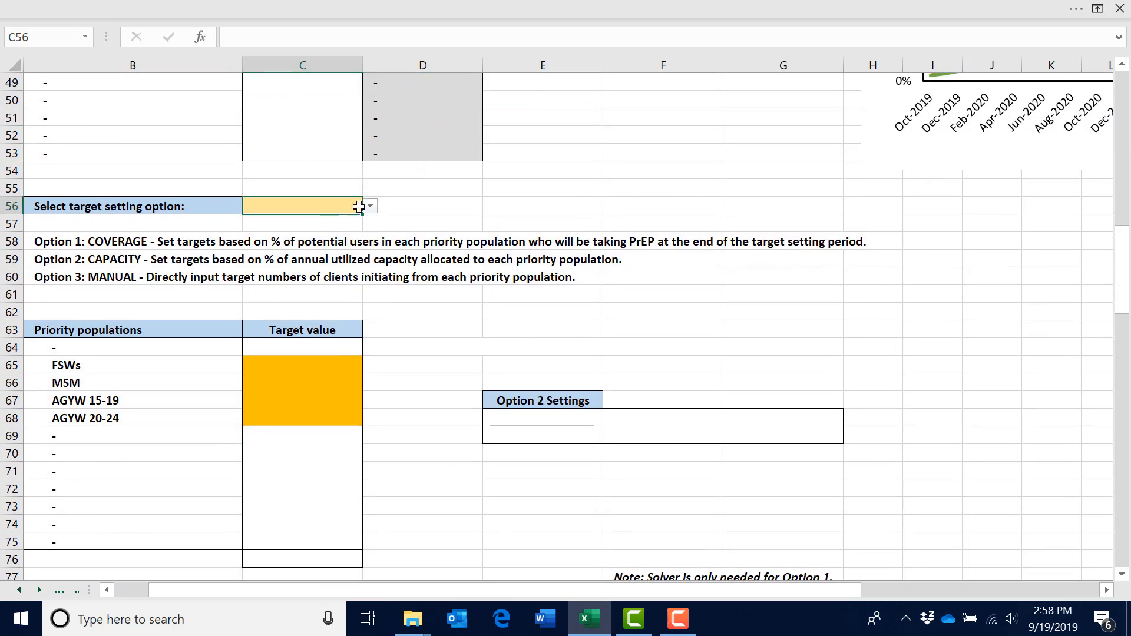
{"action": "left_click", "coordinate": [369, 206]}
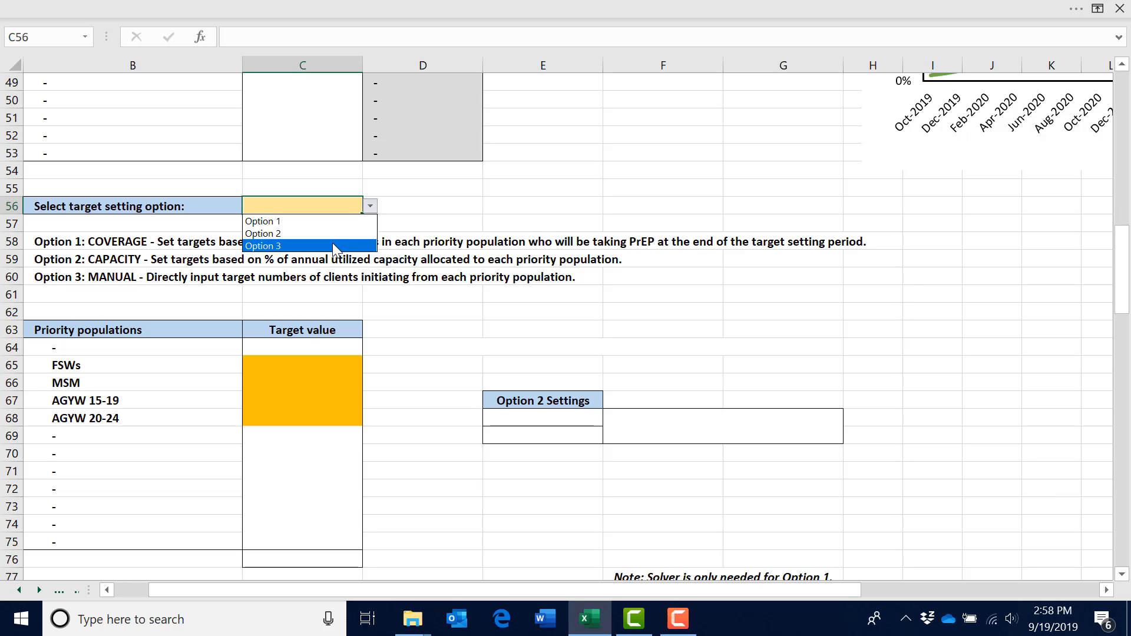
{"action": "left_click", "coordinate": [336, 246]}
{"action": "left_click", "coordinate": [435, 213]}
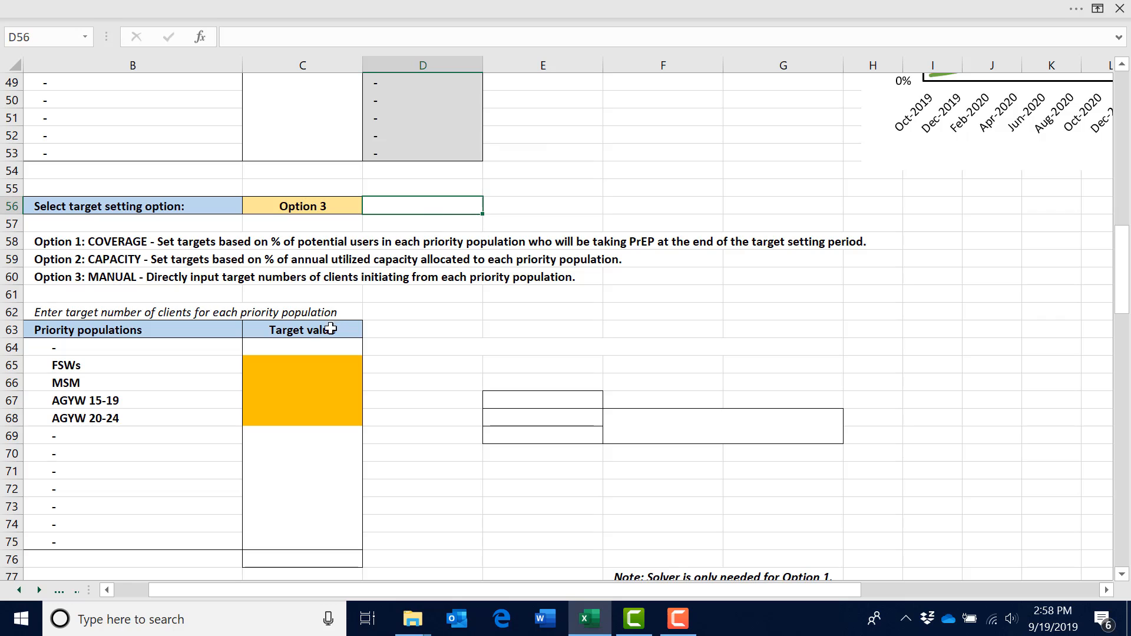
Format the Target value cells C64 to C75 with the Number category
{"action": "left_click_drag", "start_coordinate": [327, 345], "coordinate": [313, 543]}
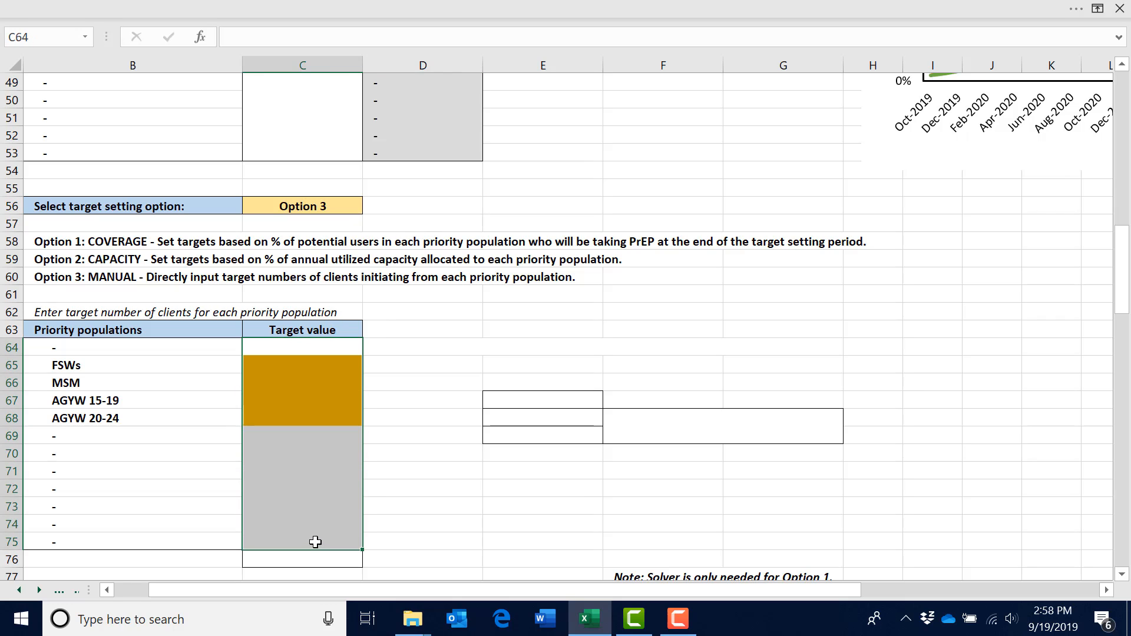
{"action": "right_click", "coordinate": [301, 380]}
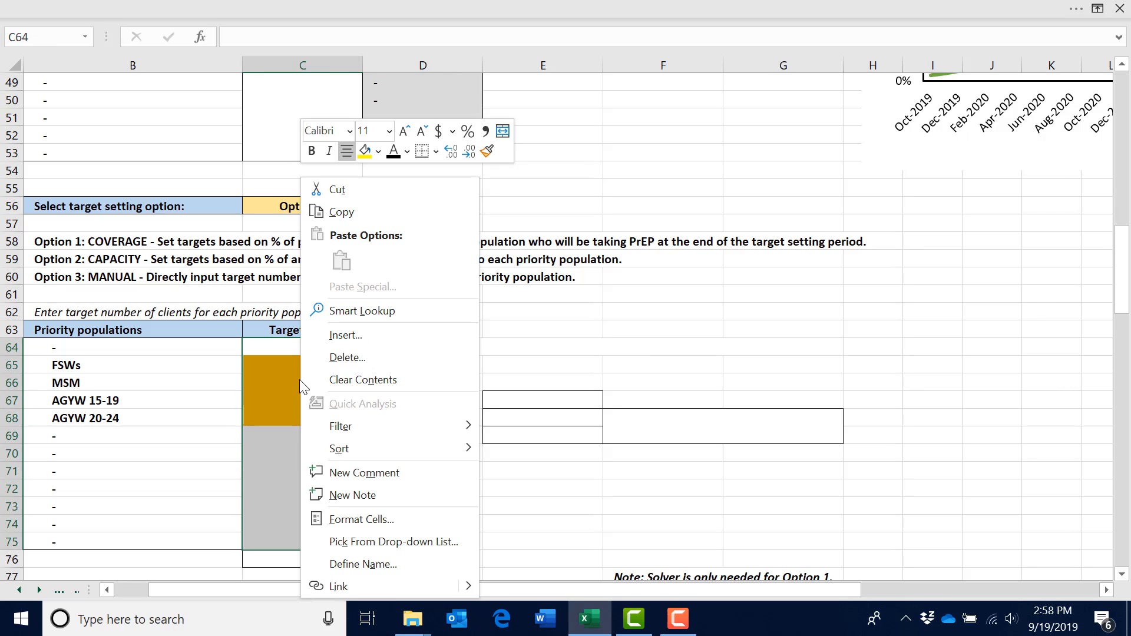
{"action": "left_click", "coordinate": [372, 518]}
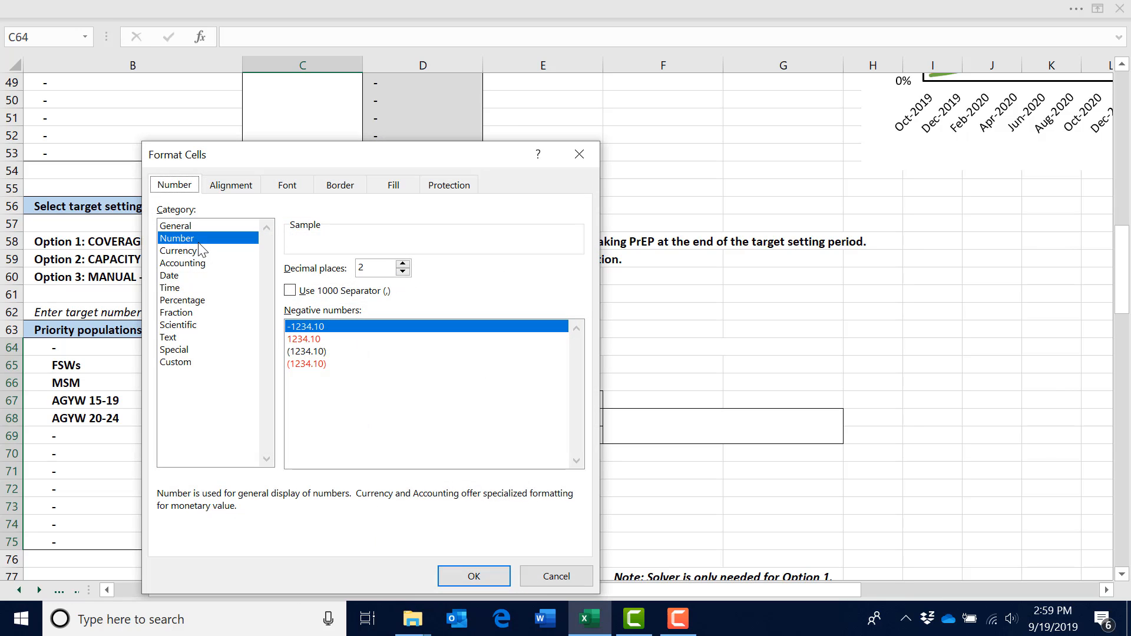
{"action": "left_click", "coordinate": [452, 577]}
Enter target values of 4000 for FSWs, 3000 for MSM, 2500 for AGYW 15-19 and 3500 for AGYW 20-24
{"action": "left_click", "coordinate": [303, 366]}
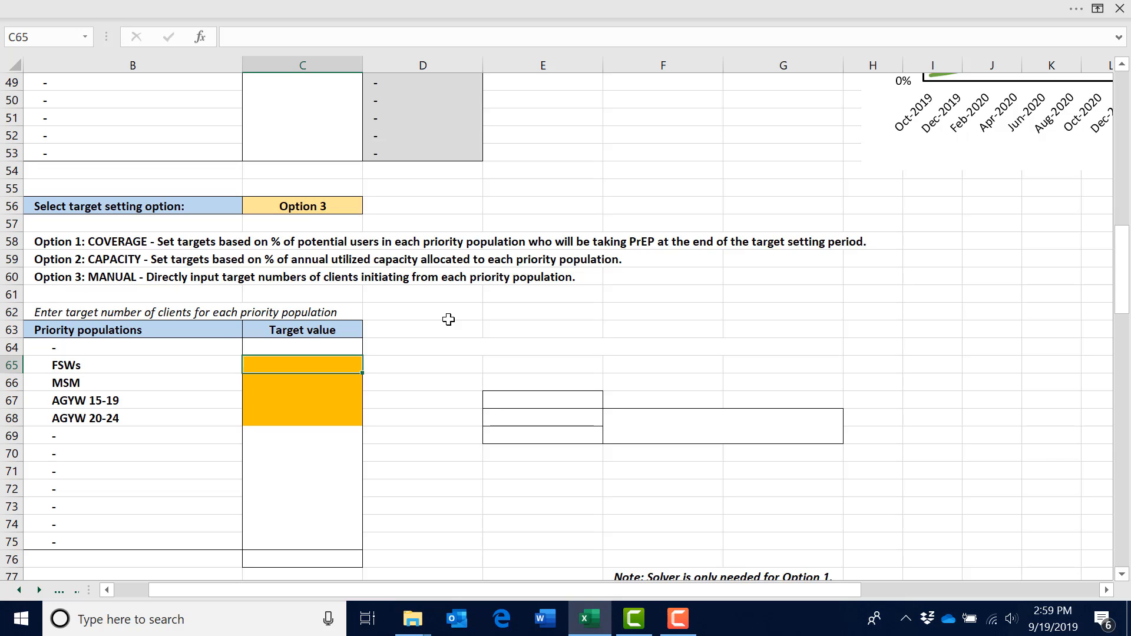
{"action": "type", "text": "4000"}
{"action": "key", "text": "ctrl+Return"}
{"action": "key", "text": "Down"}
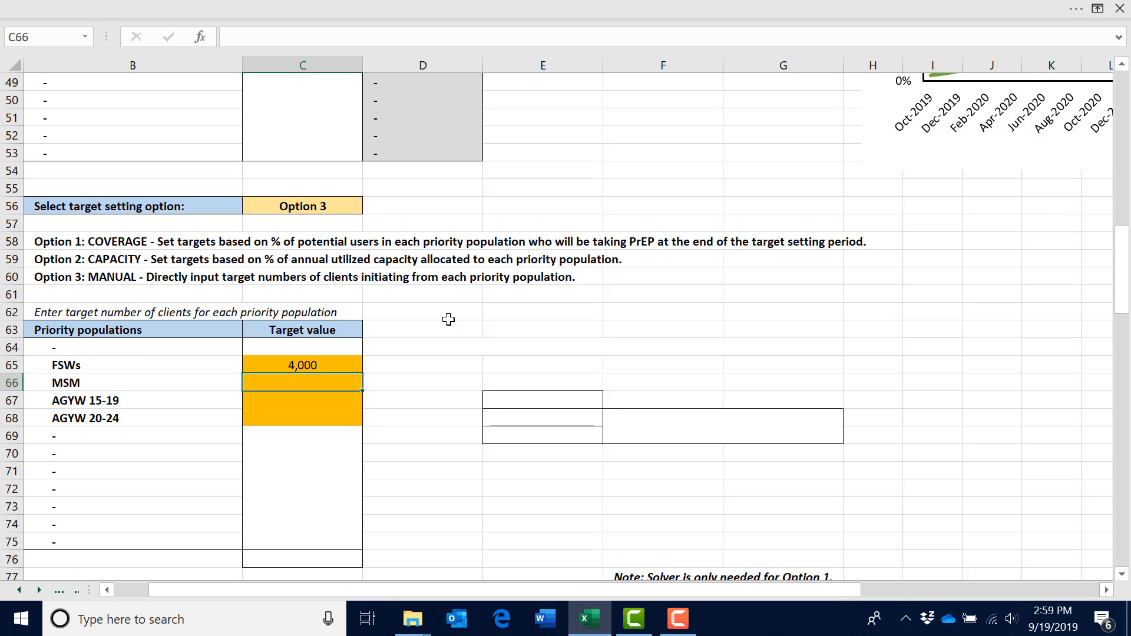
{"action": "type", "text": "3000"}
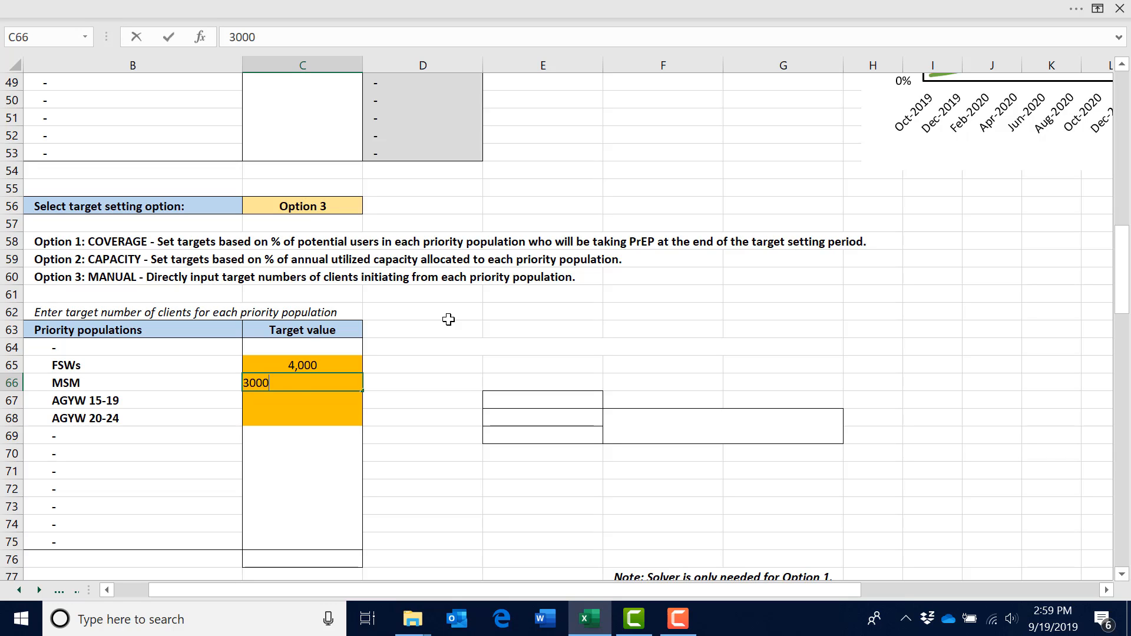
{"action": "key", "text": "Return"}
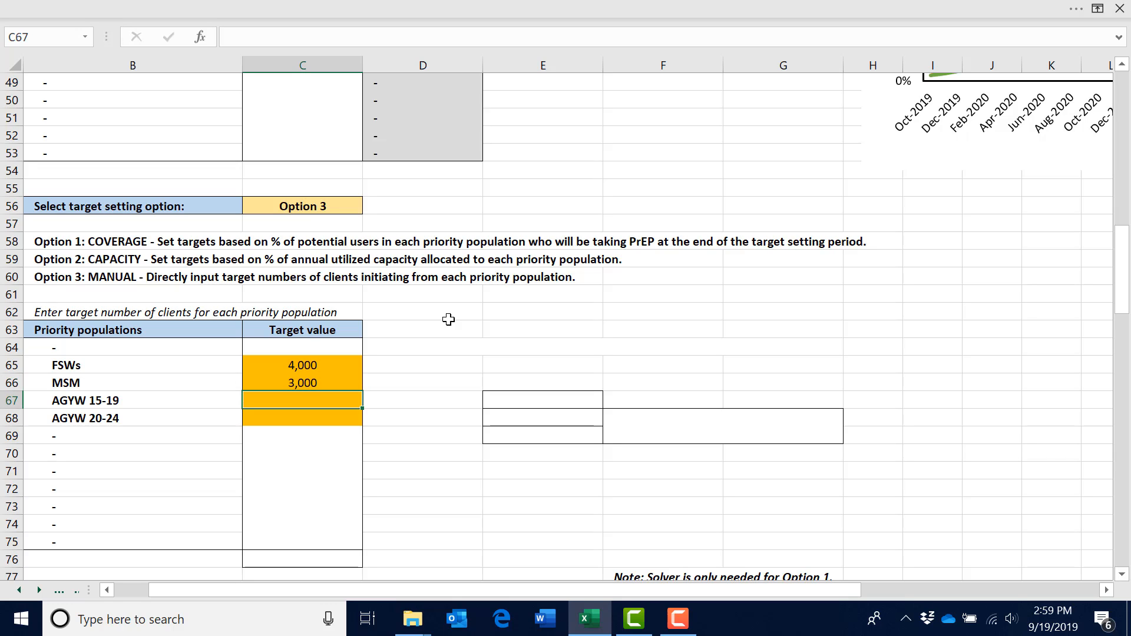
{"action": "type", "text": "2500"}
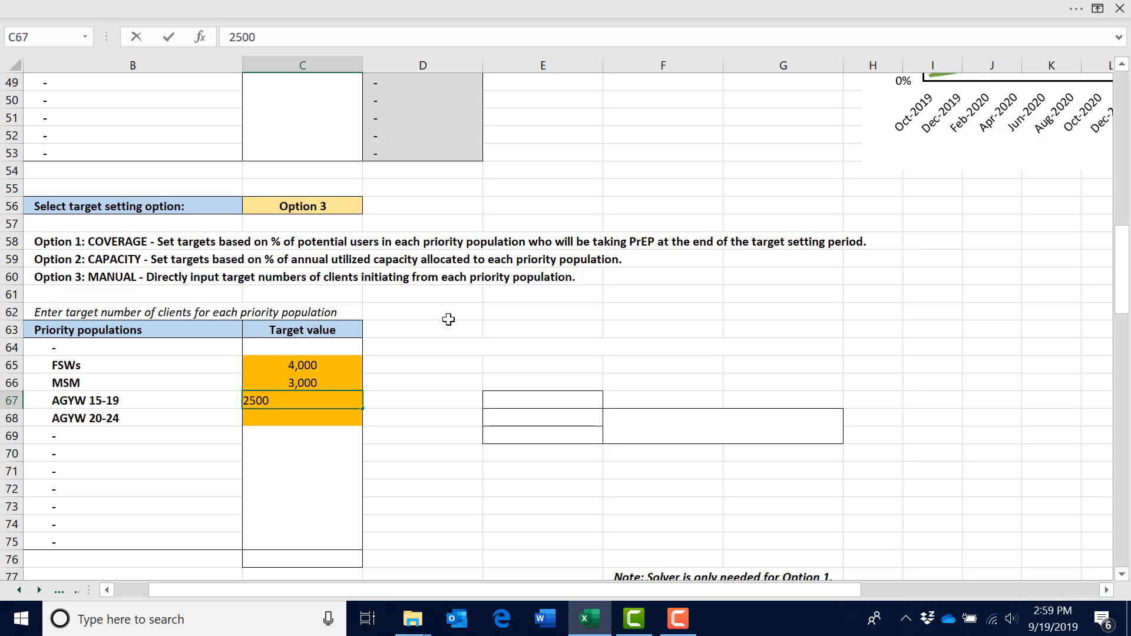
{"action": "key", "text": "Return"}
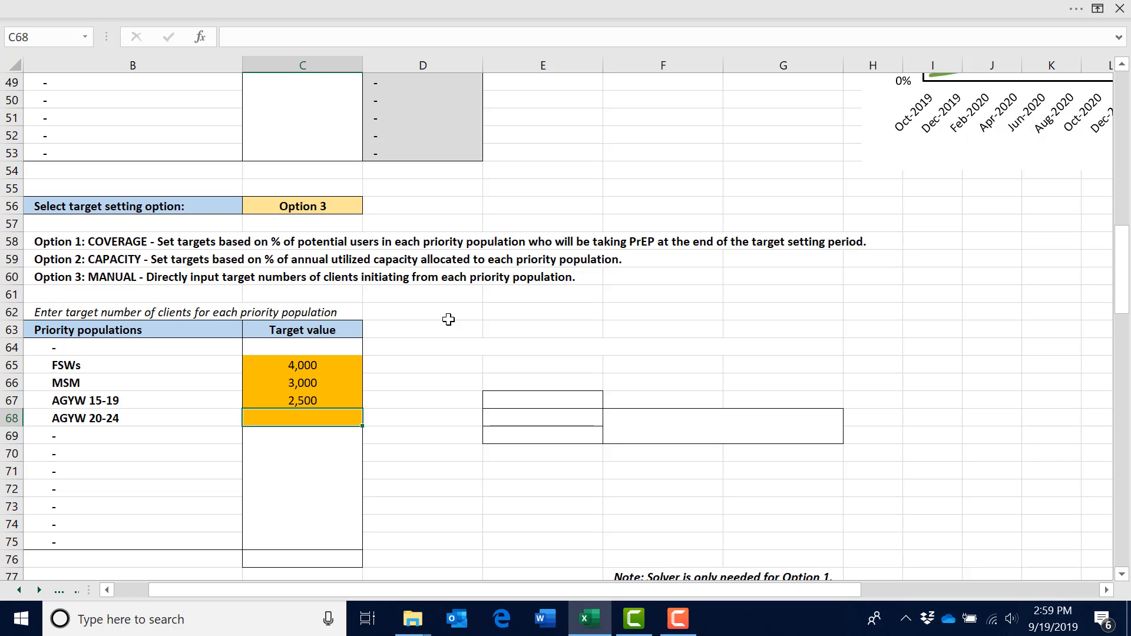
{"action": "type", "text": "3500"}
{"action": "key", "text": "Return"}
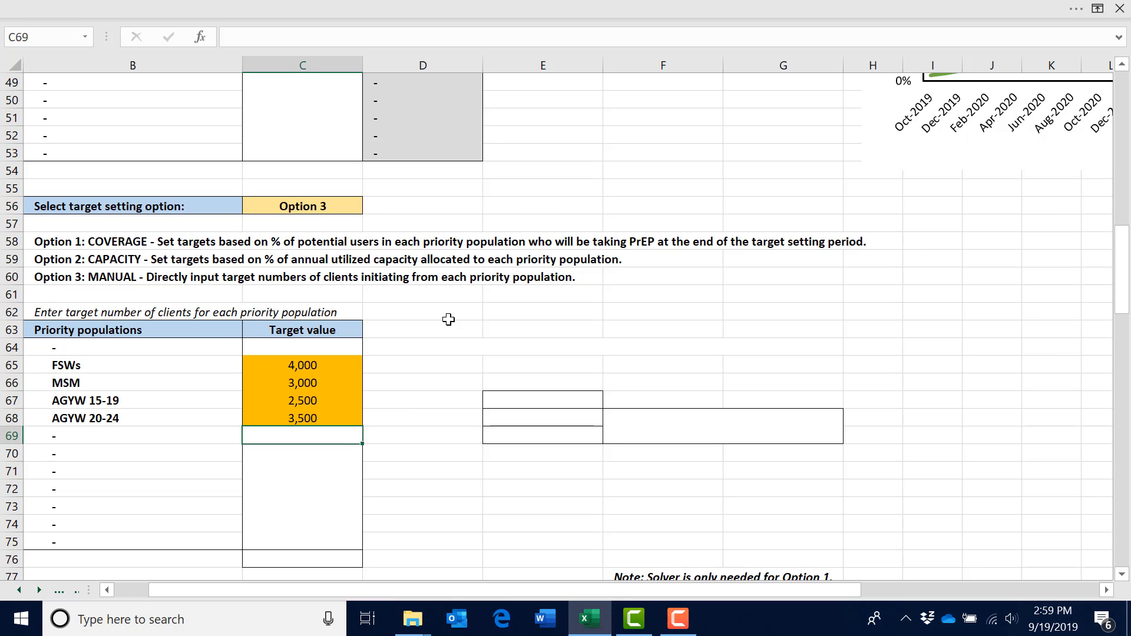